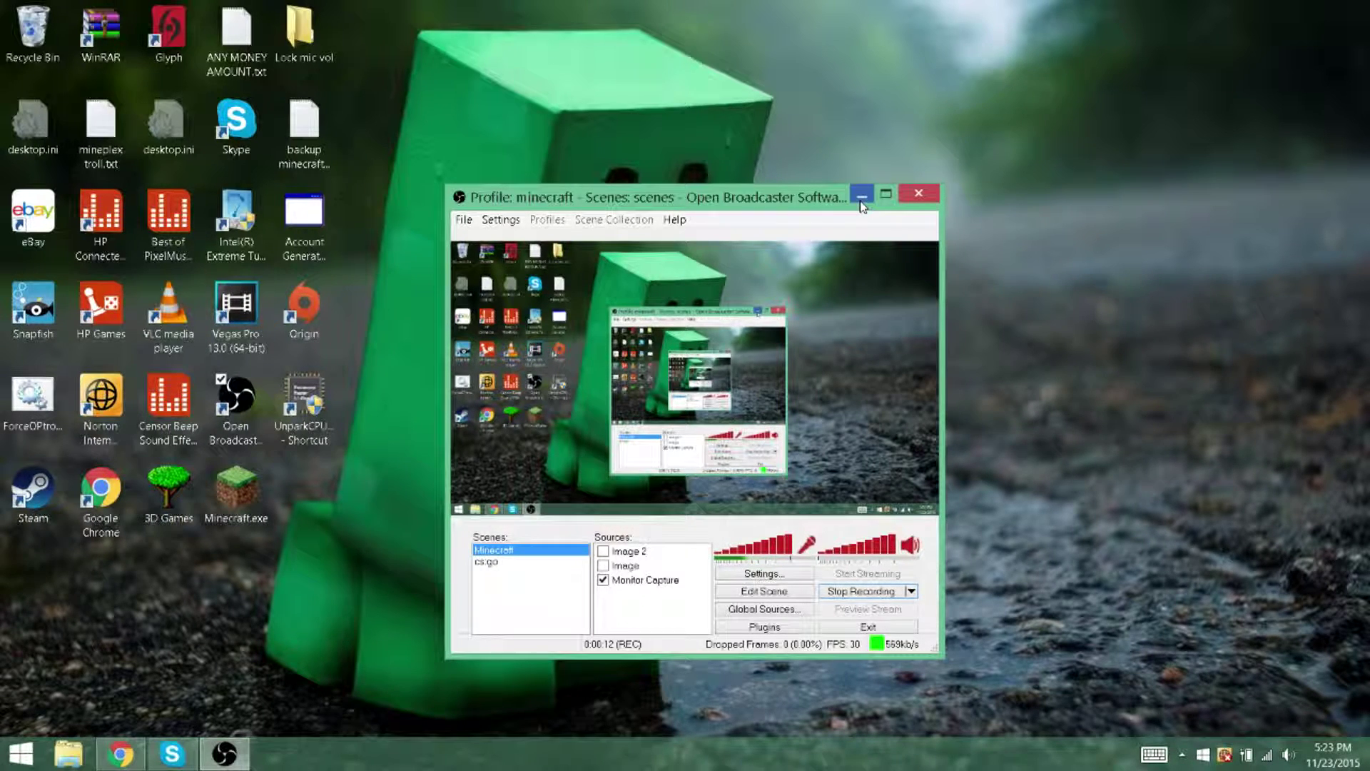
Step: Open This PC in File Explorer and reposition its window to show Removable Disk (H:)
click(1030, 287)
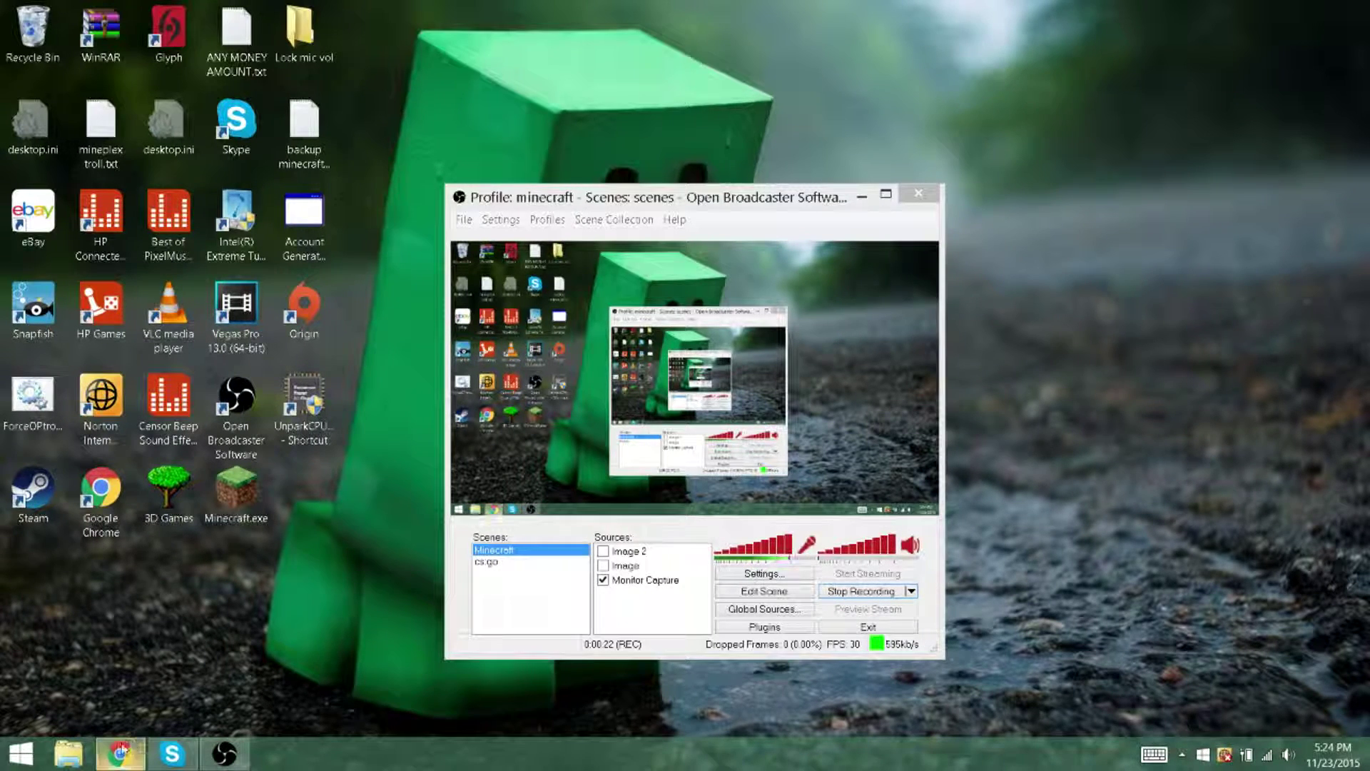
click(67, 752)
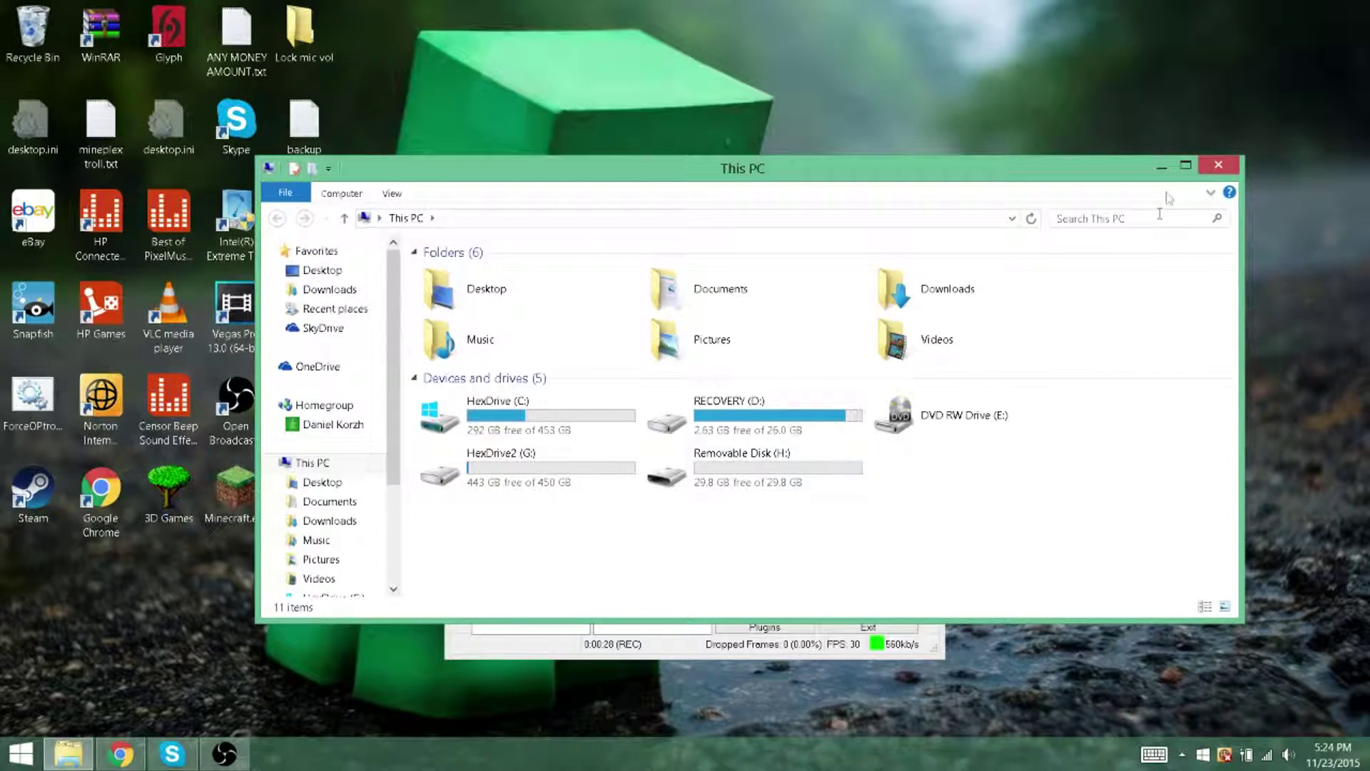
click(1216, 168)
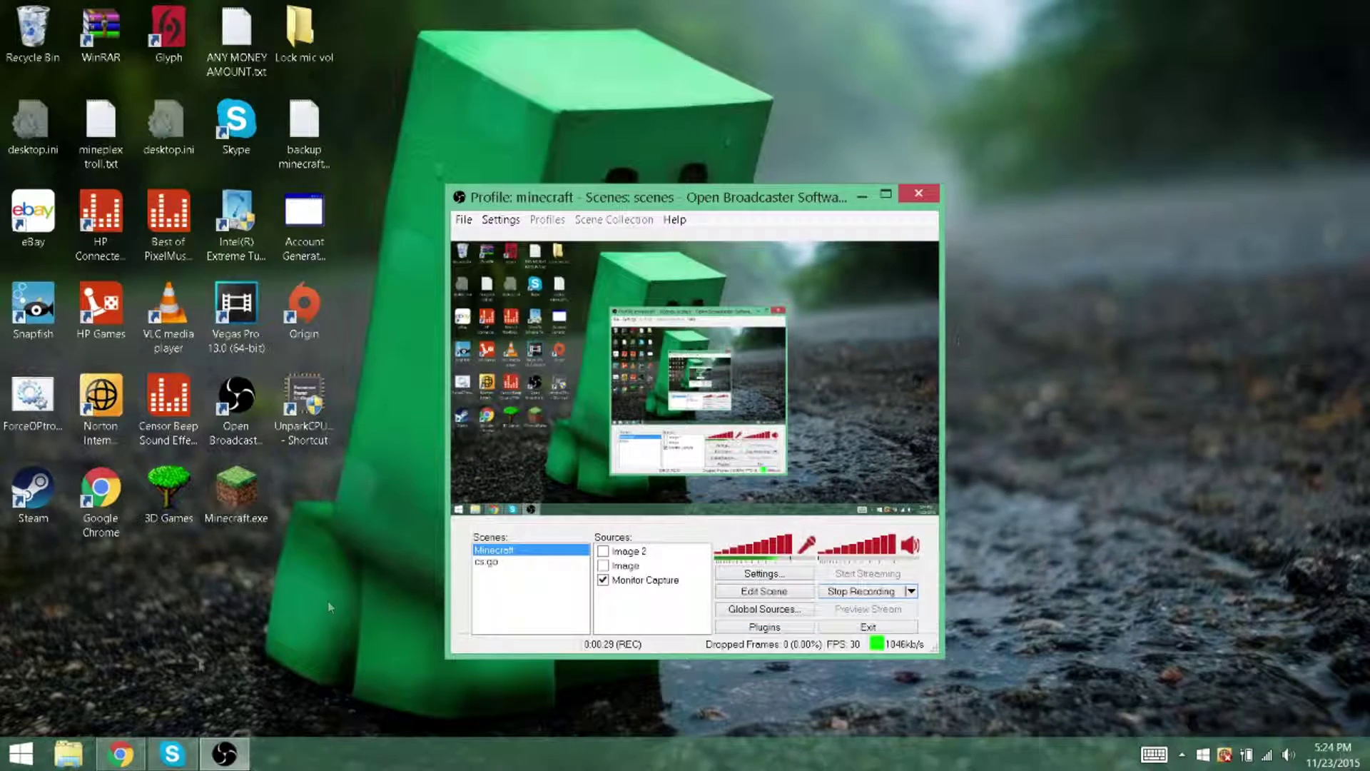
click(69, 754)
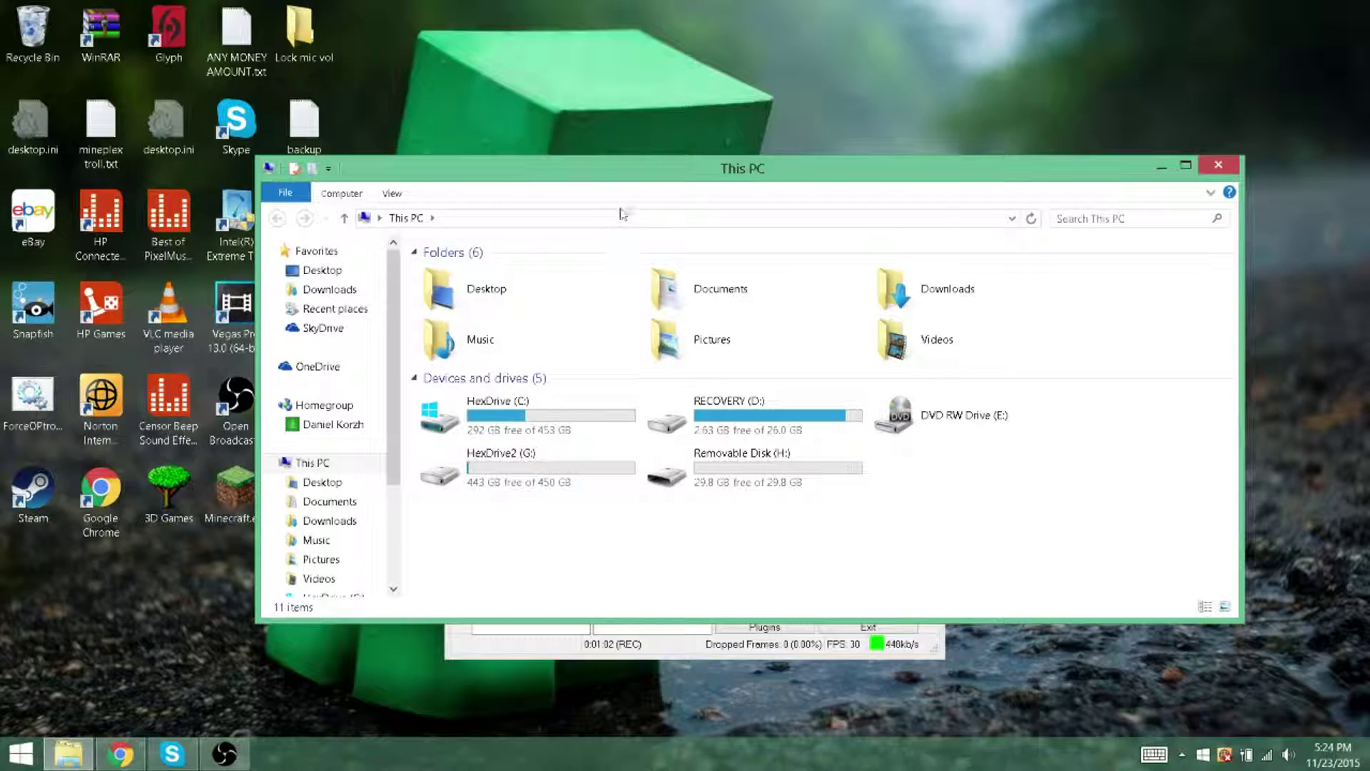
mouse_move(669, 177)
mouse_down()
mouse_move(872, 354)
mouse_move(576, 163)
mouse_up()
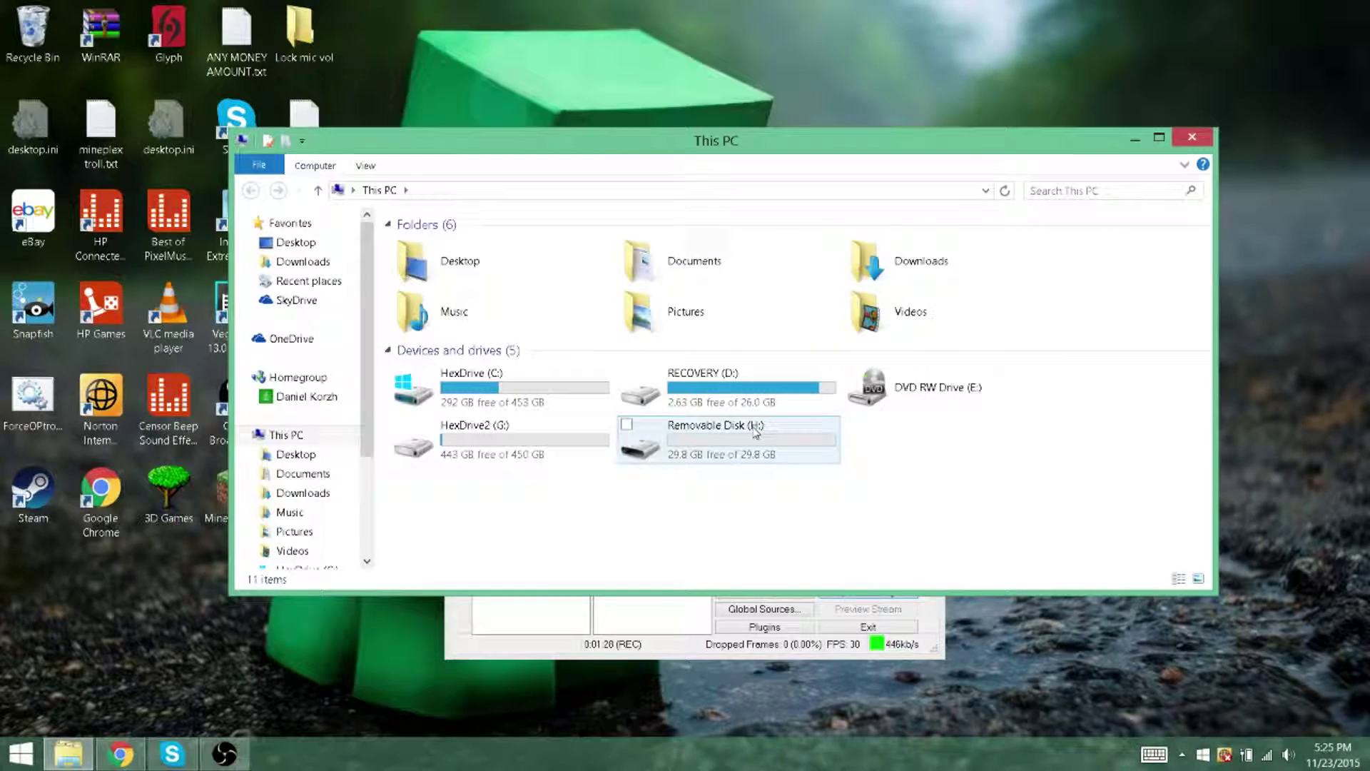
mouse_move(754, 467)
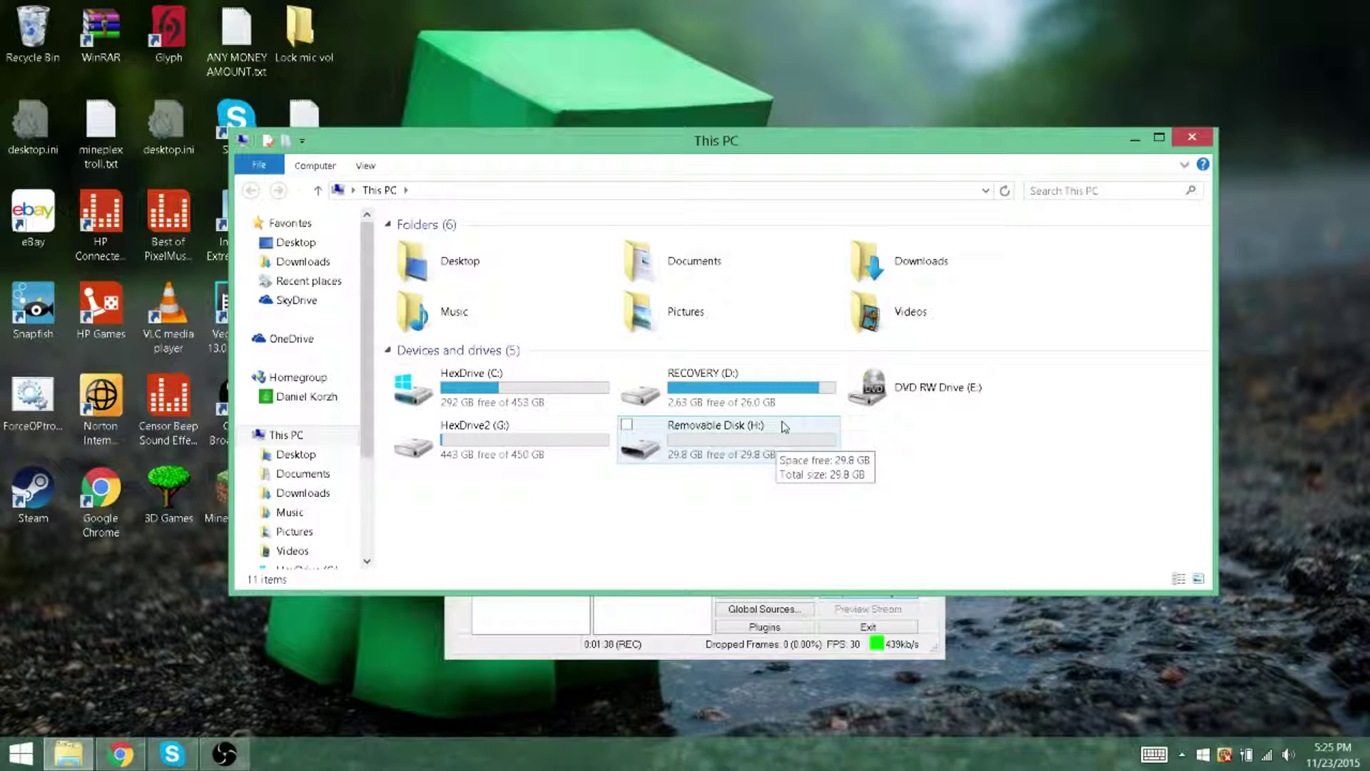
Step: Dedicate Removable Disk (H:) to ReadyBoost with 4094 MB reserved, then close its Properties
click(686, 458)
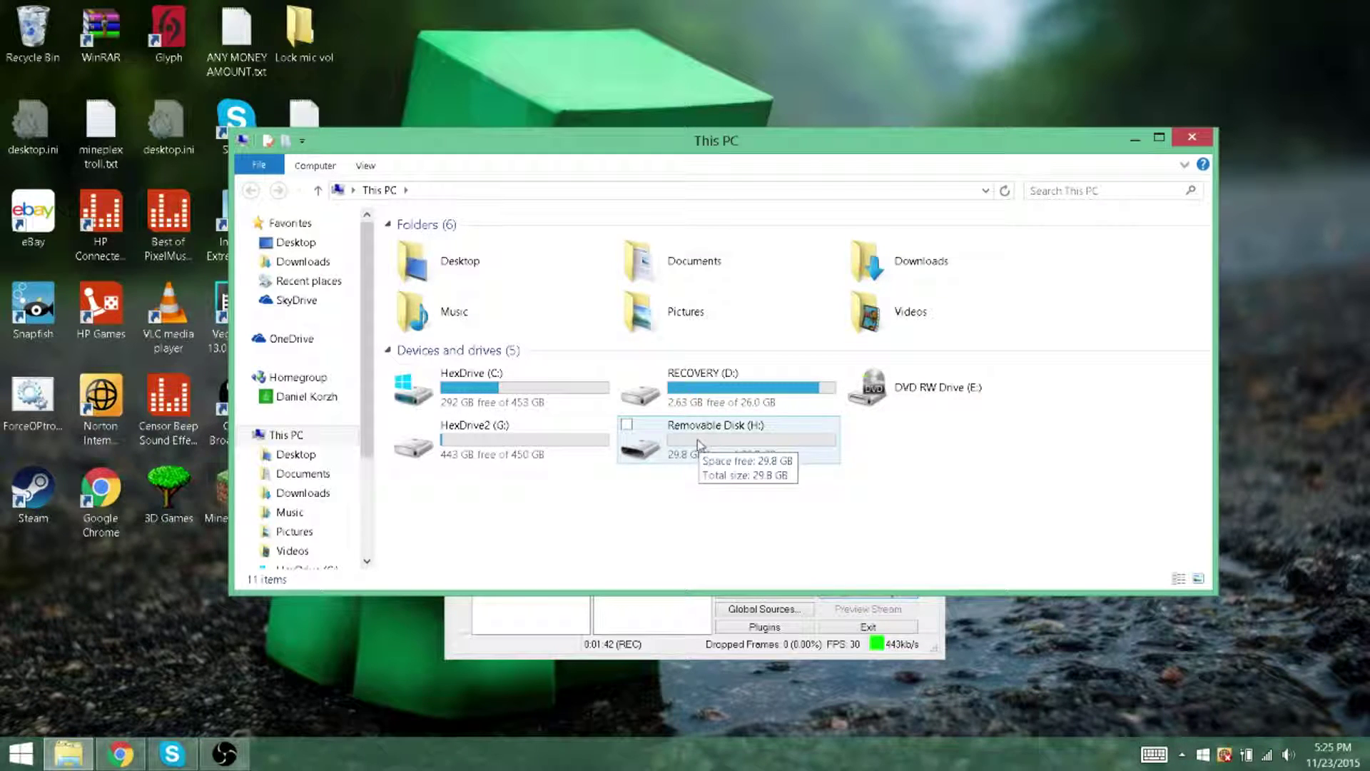
click(694, 448)
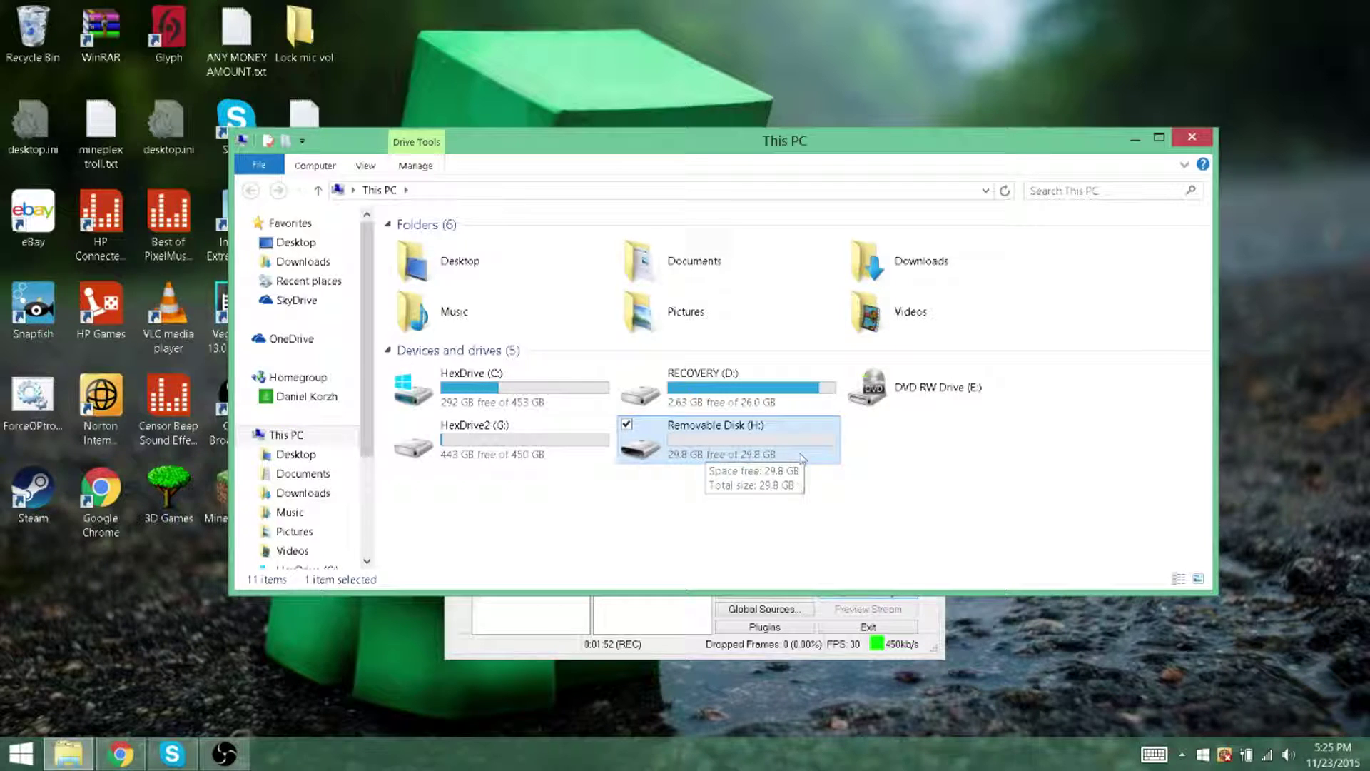
right_click(742, 446)
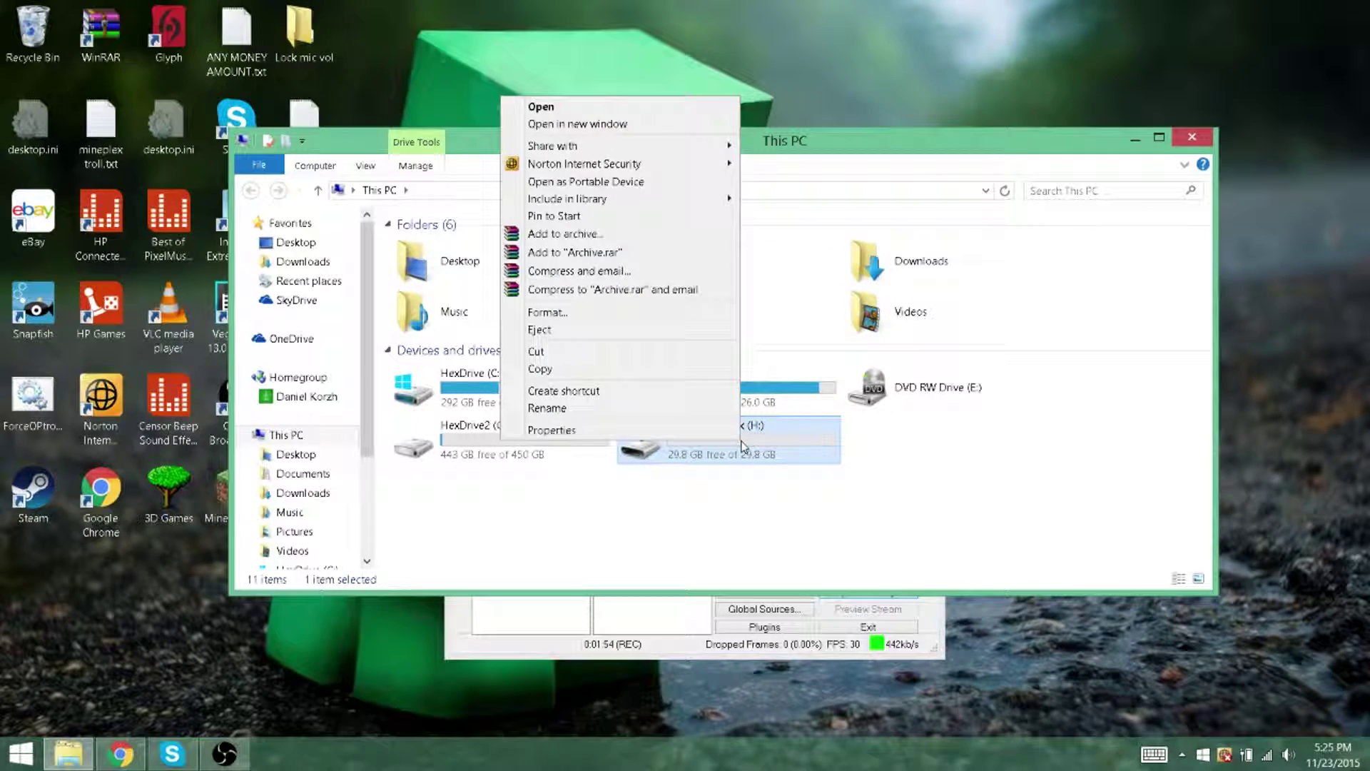
click(696, 430)
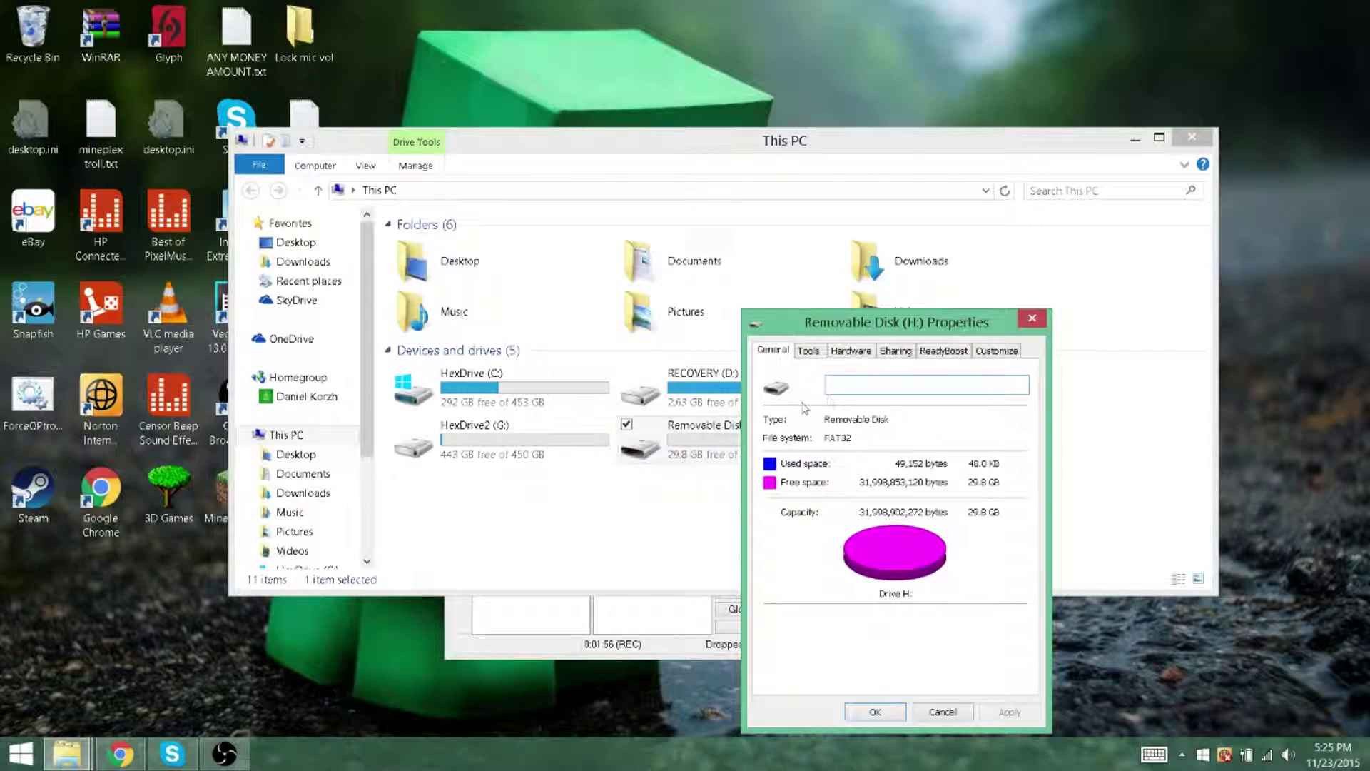
click(940, 355)
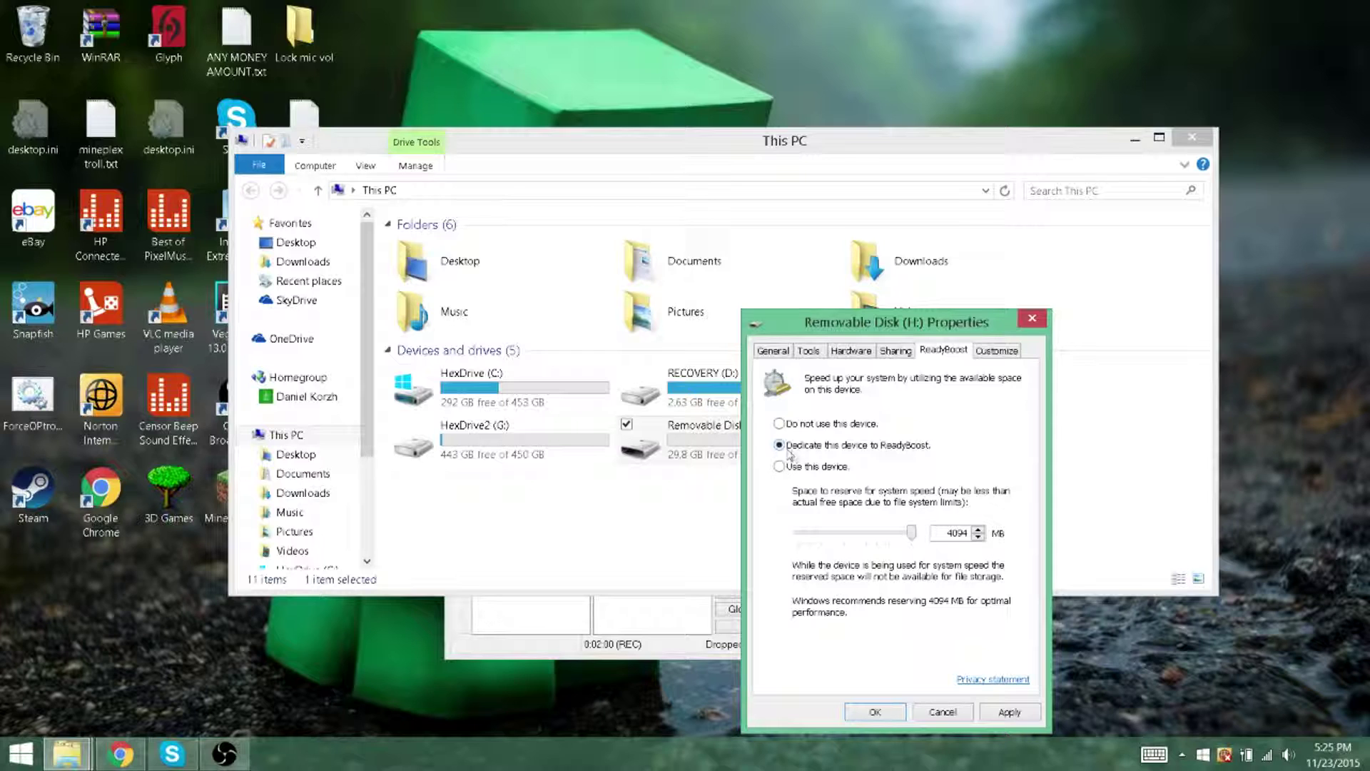
click(1000, 712)
drag(947, 533, 968, 532)
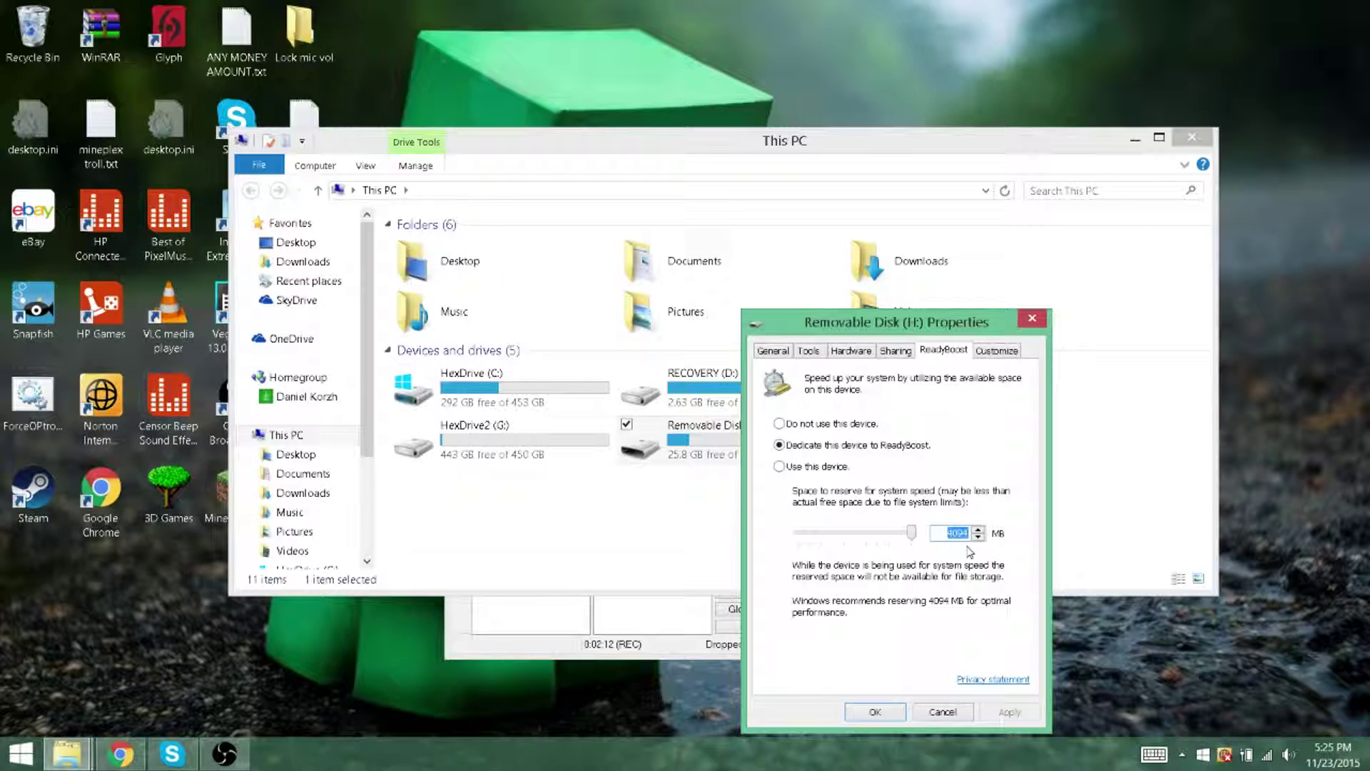
click(948, 533)
double_click(947, 533)
click(896, 711)
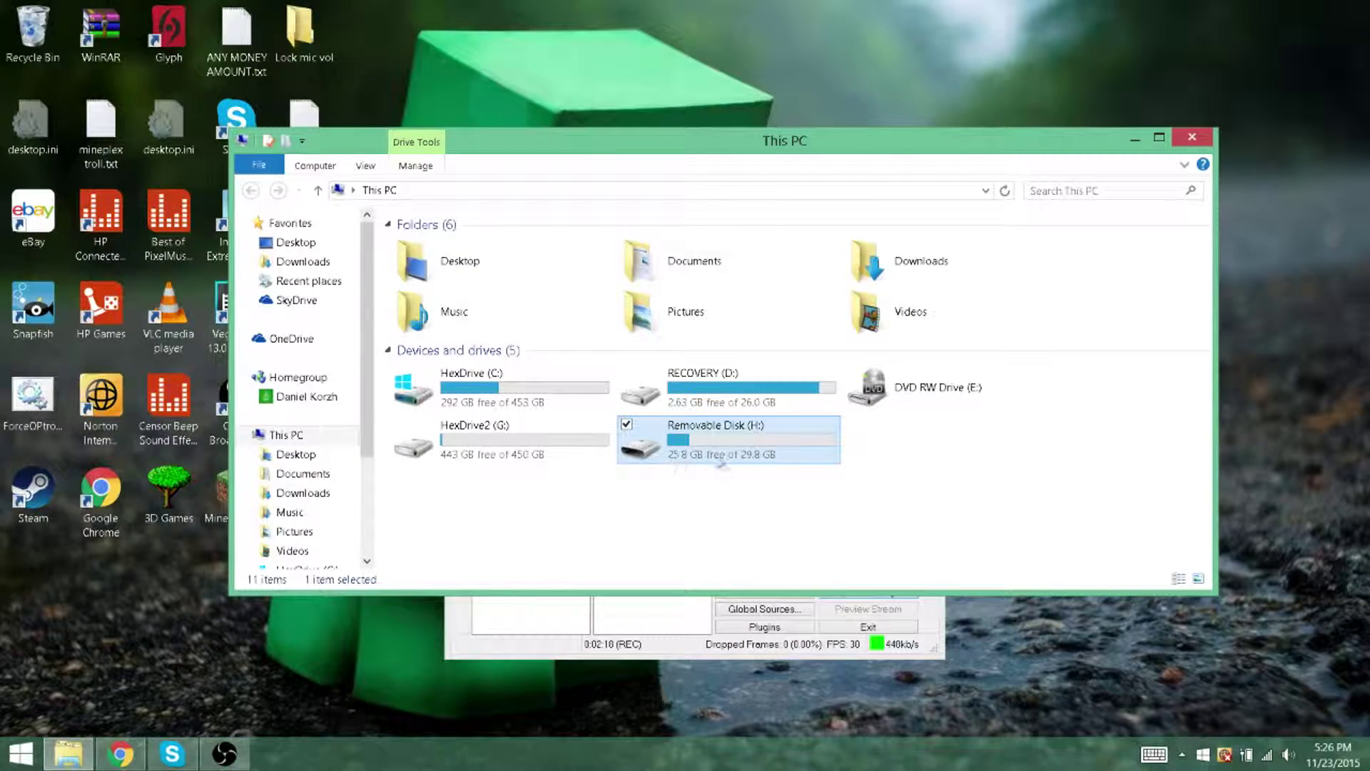
mouse_move(686, 459)
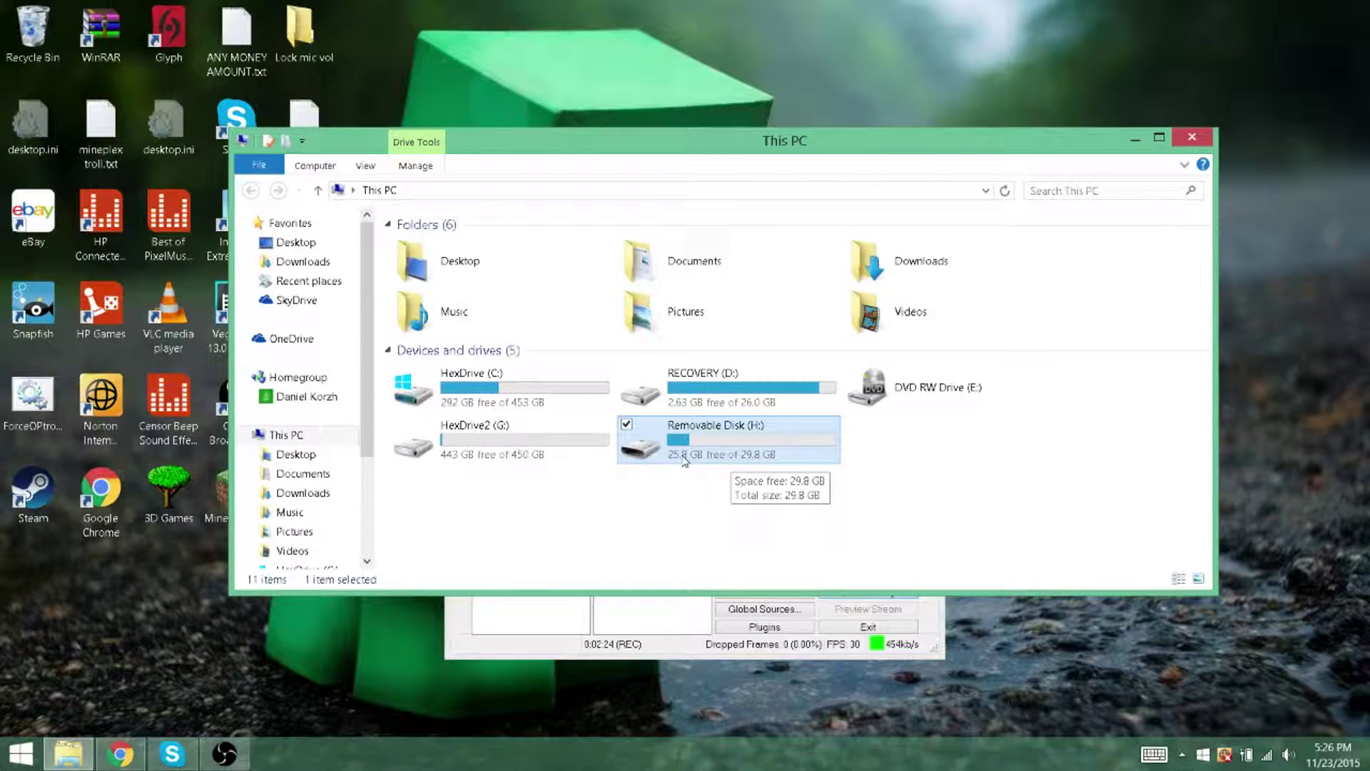
Step: Set Removable Disk (H:) ReadyBoost to 'Do not use this device' and apply it
double_click(661, 453)
key(BackSpace)
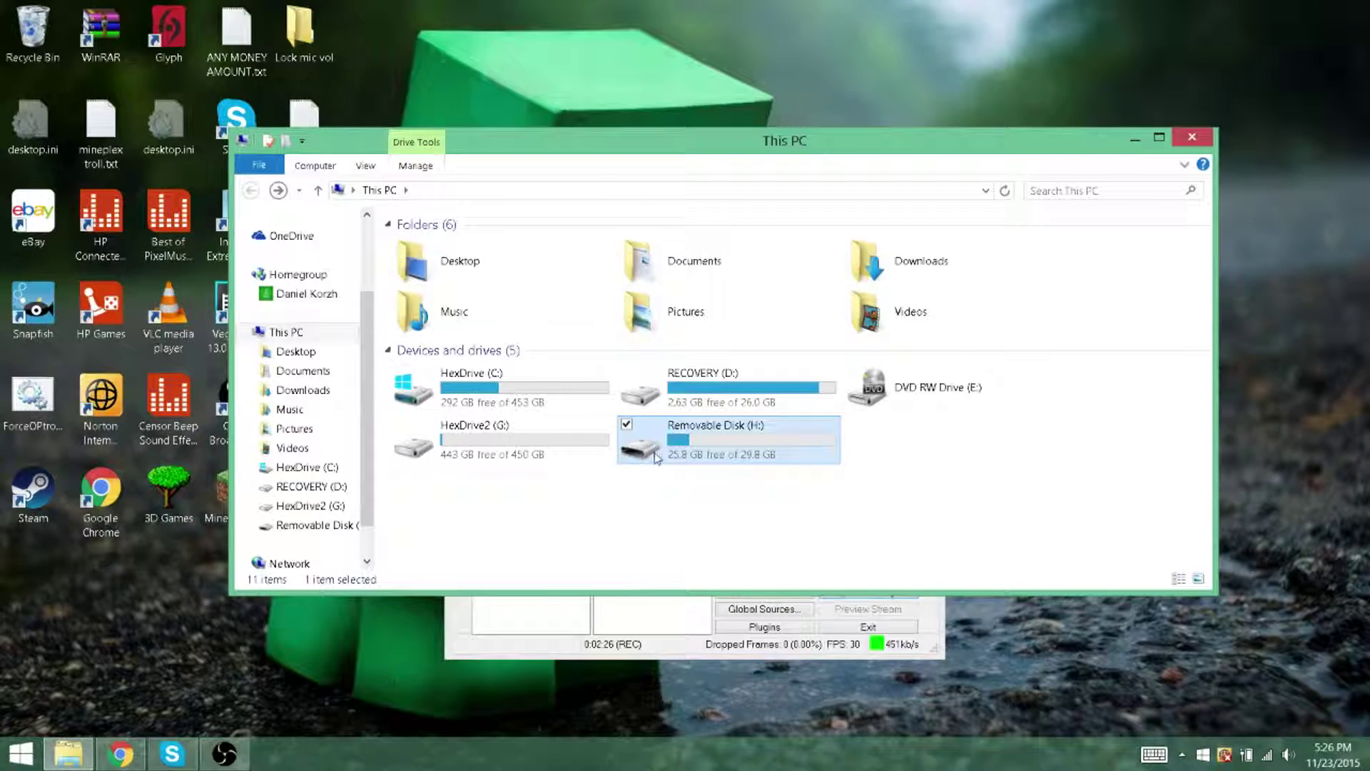
right_click(686, 459)
click(600, 429)
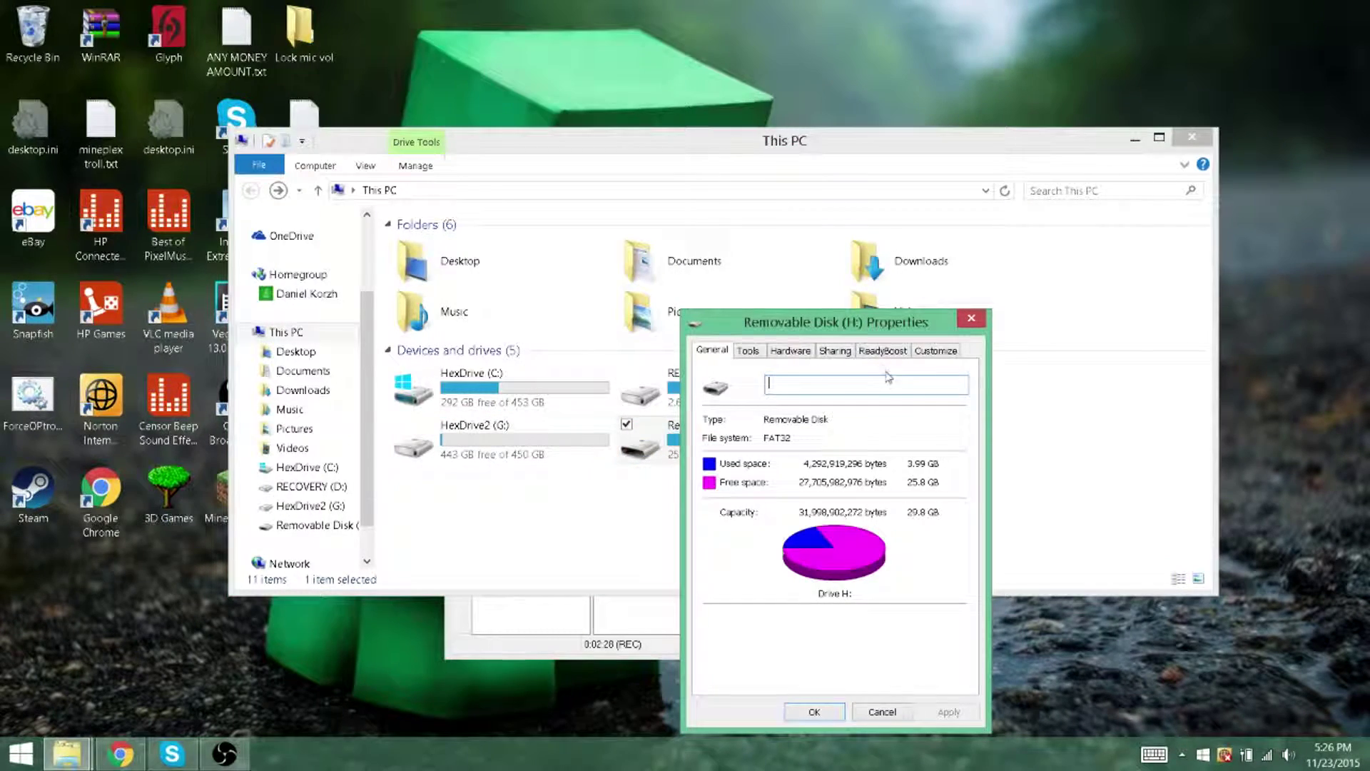
click(883, 350)
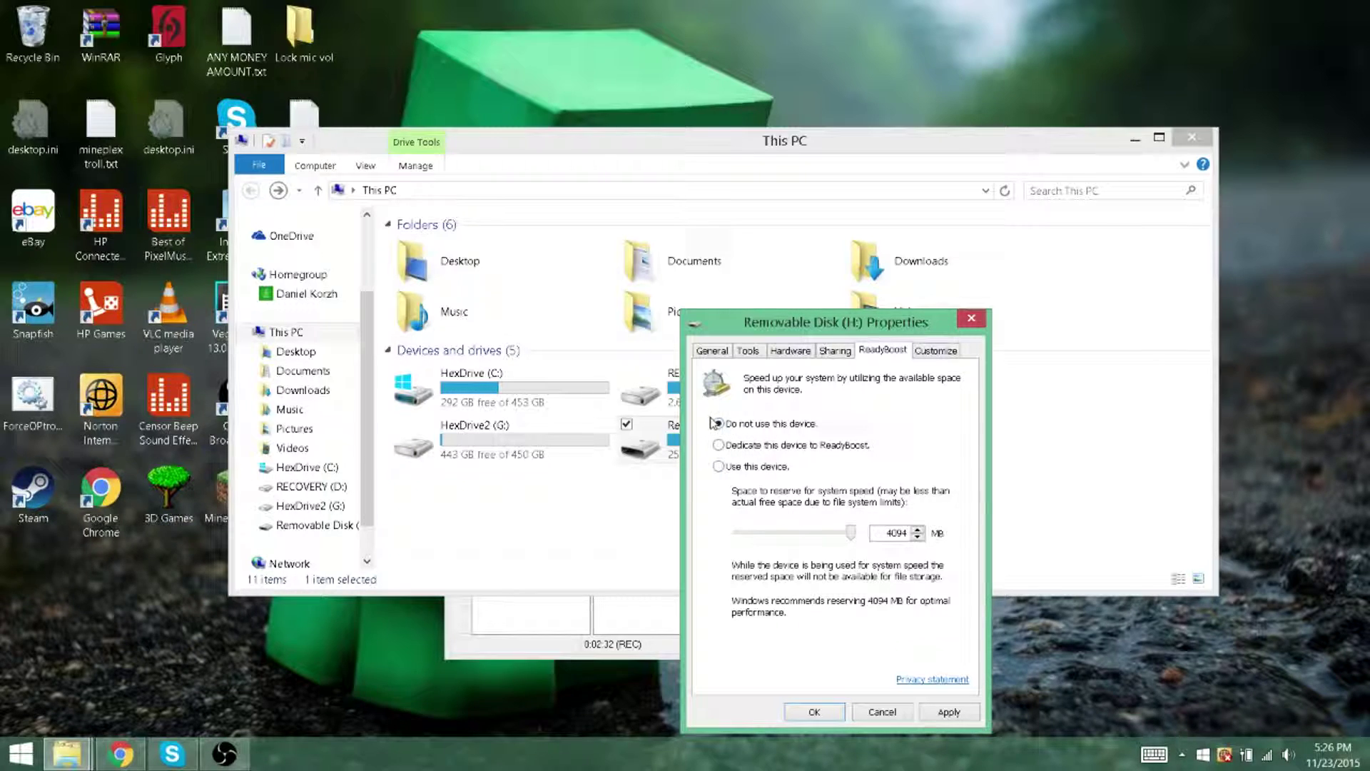
click(931, 714)
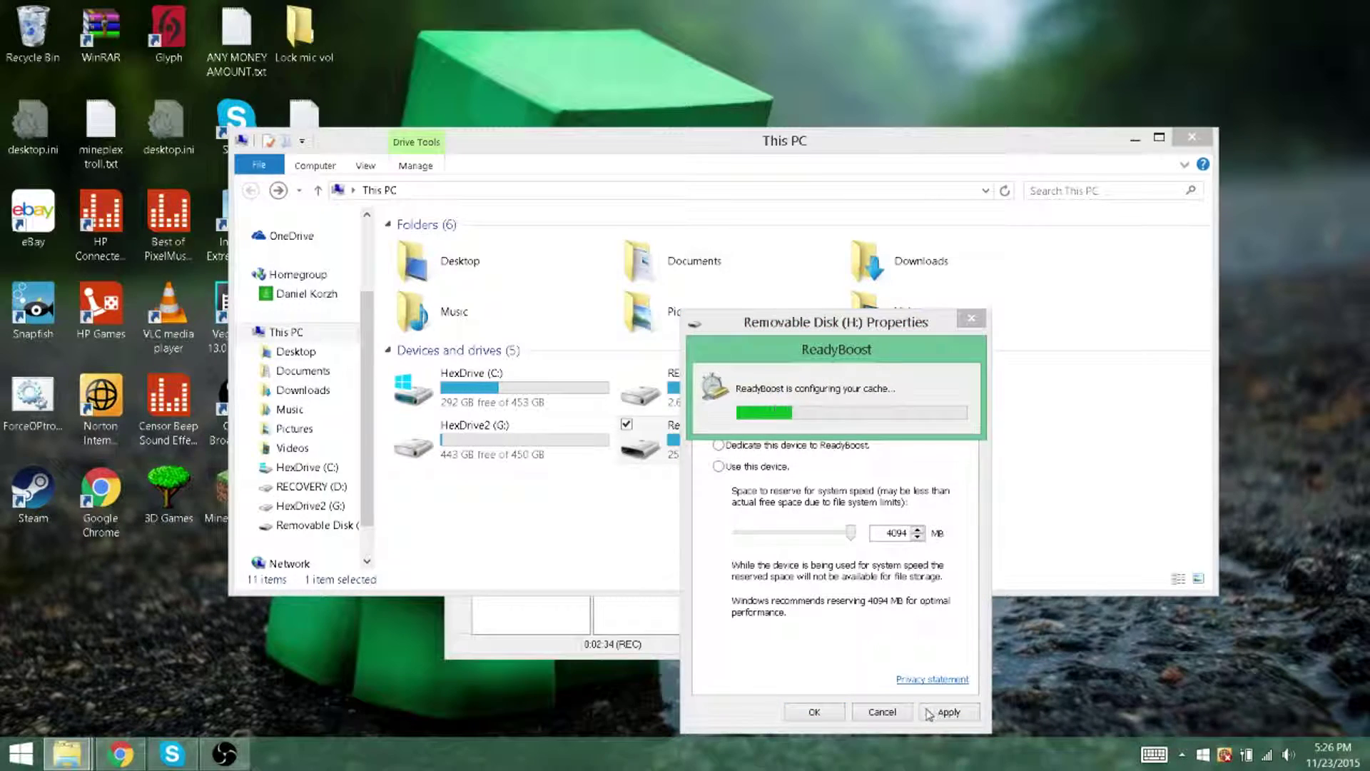
click(815, 712)
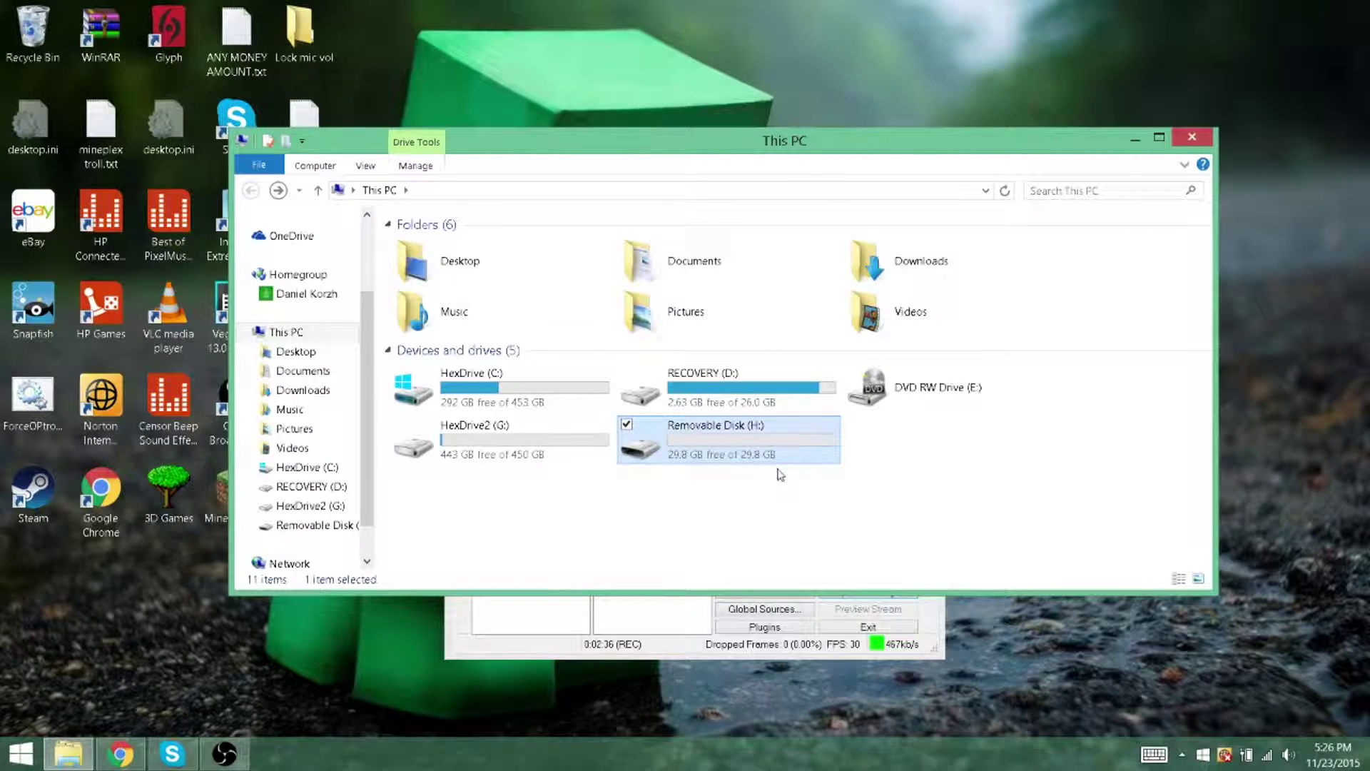
Step: Set drive H:'s Format dialog to exFAT with 32 kilobyte allocation units
right_click(693, 439)
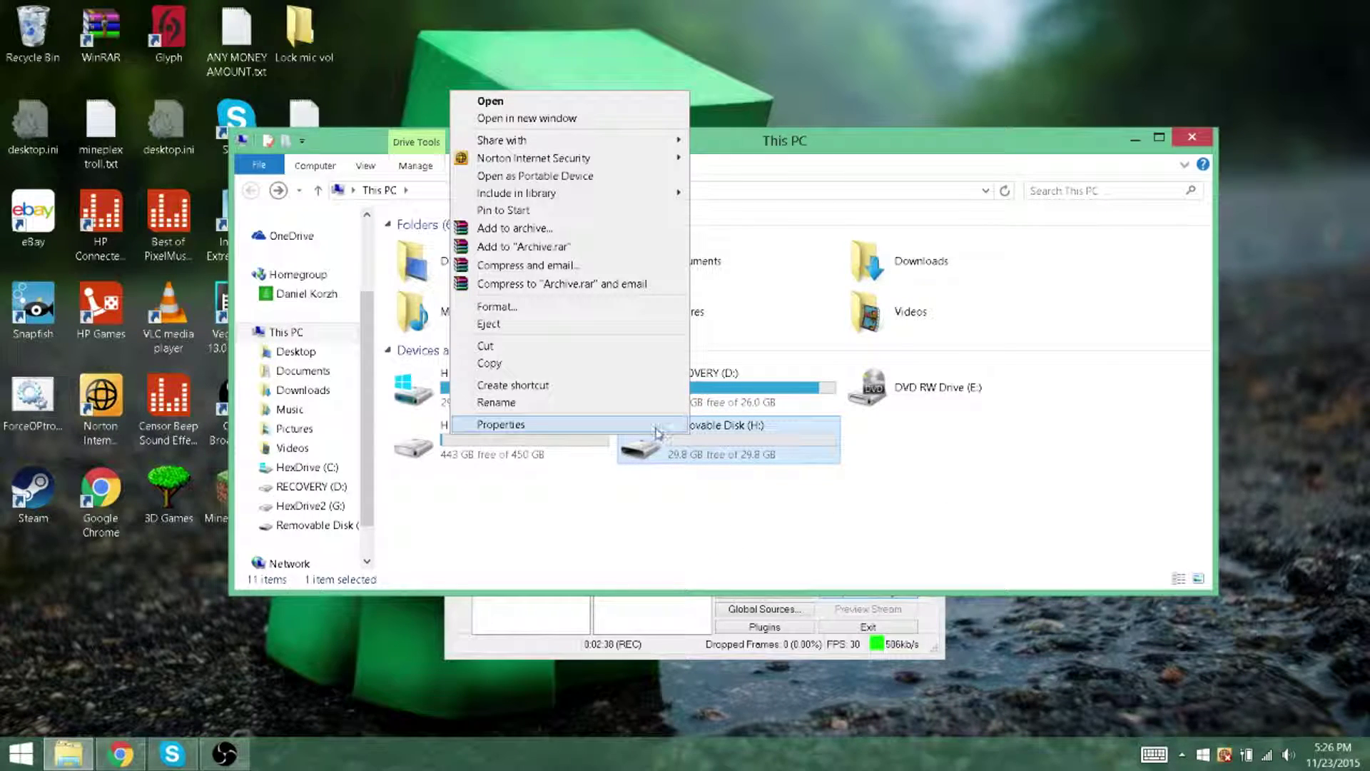
click(535, 309)
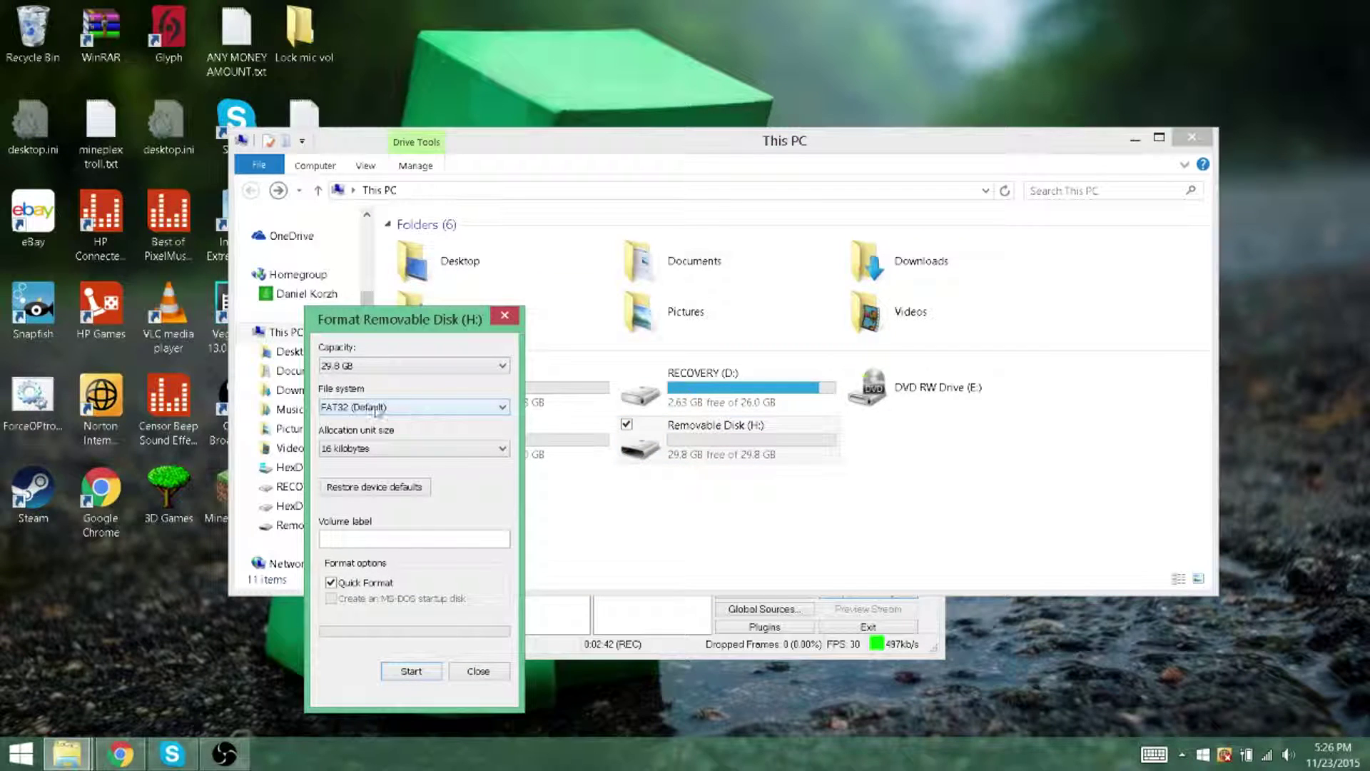
click(354, 410)
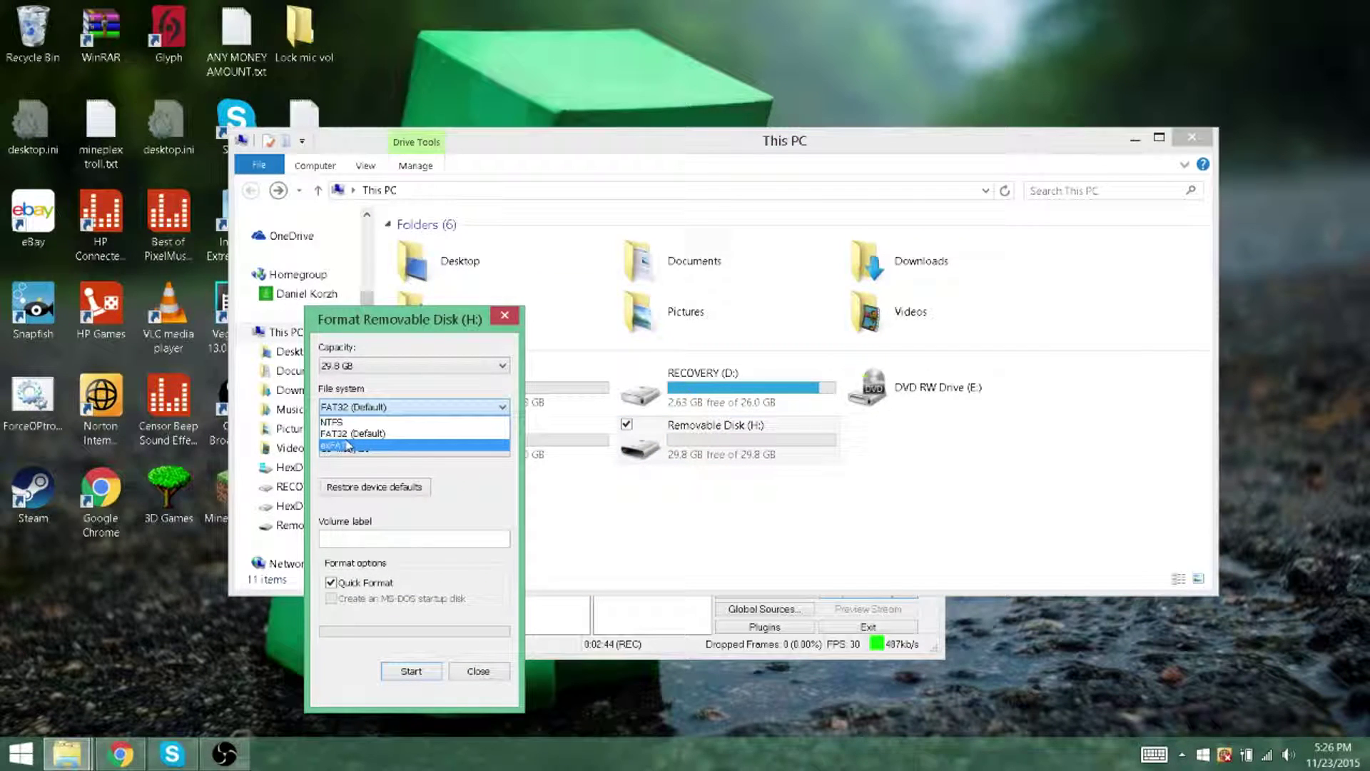
click(345, 445)
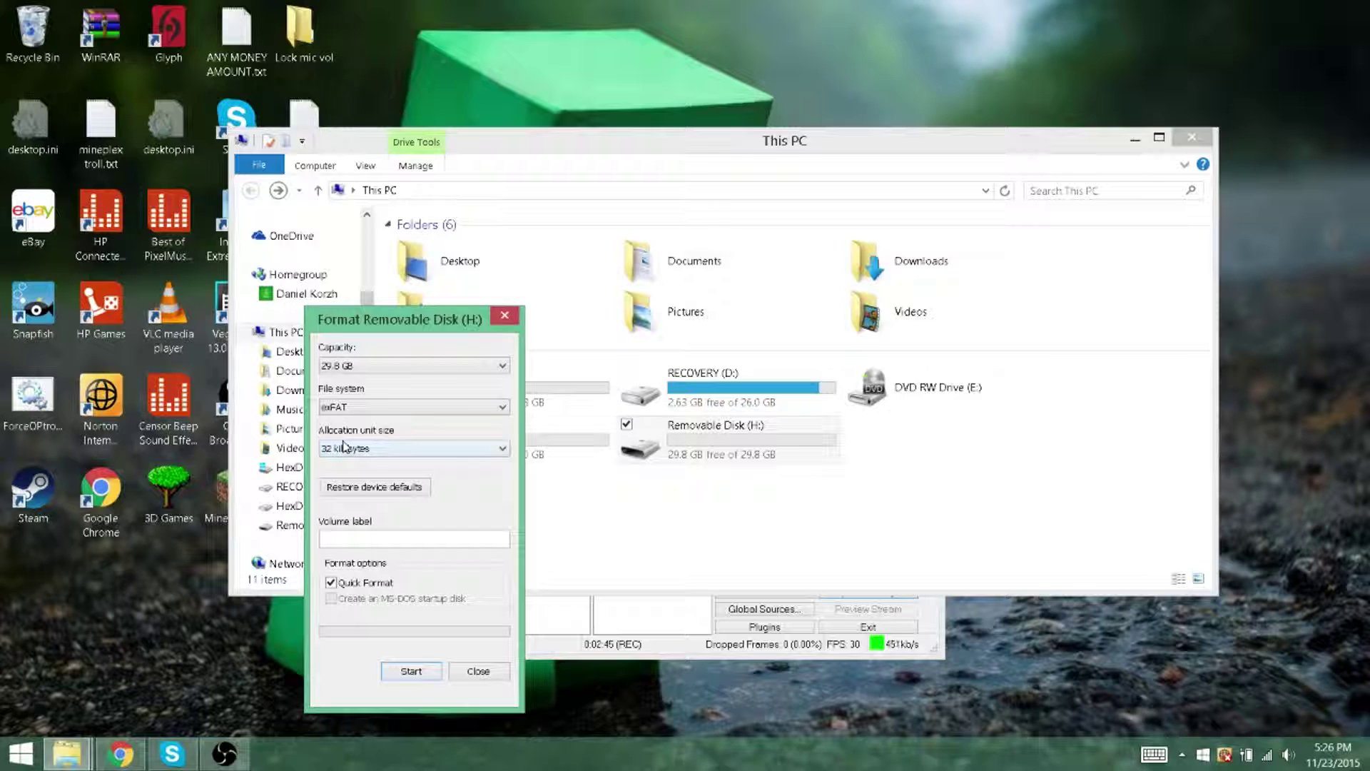
click(379, 450)
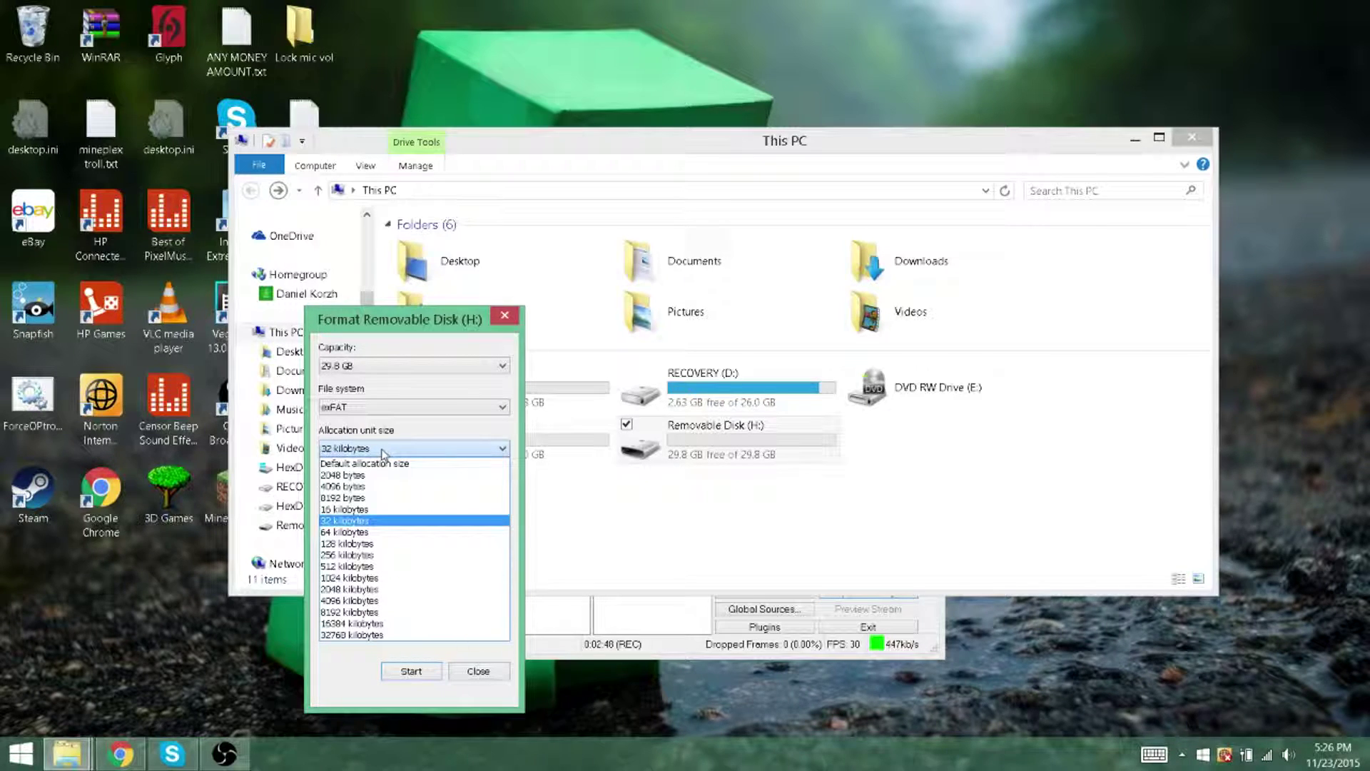
click(383, 449)
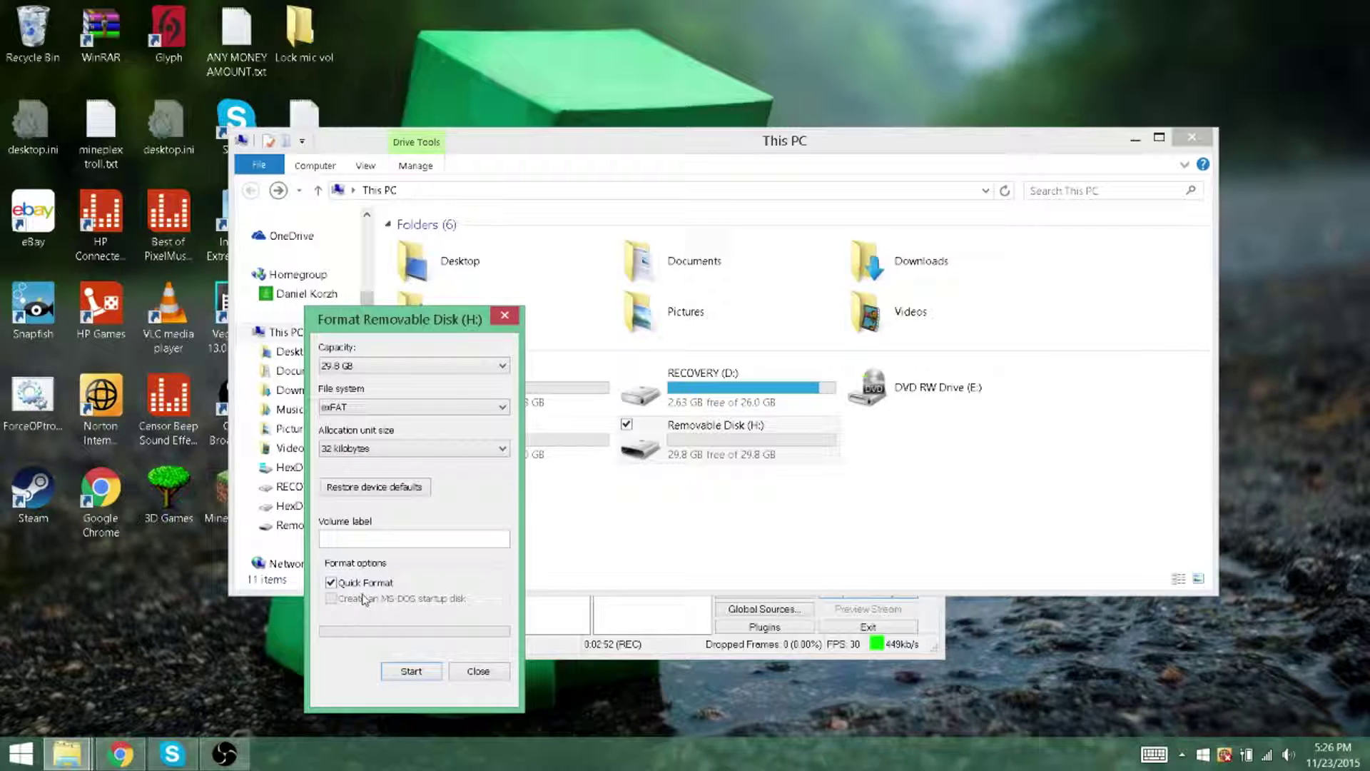
Step: Run the quick format, confirming the data-erase and in-use warnings, then close it
click(407, 673)
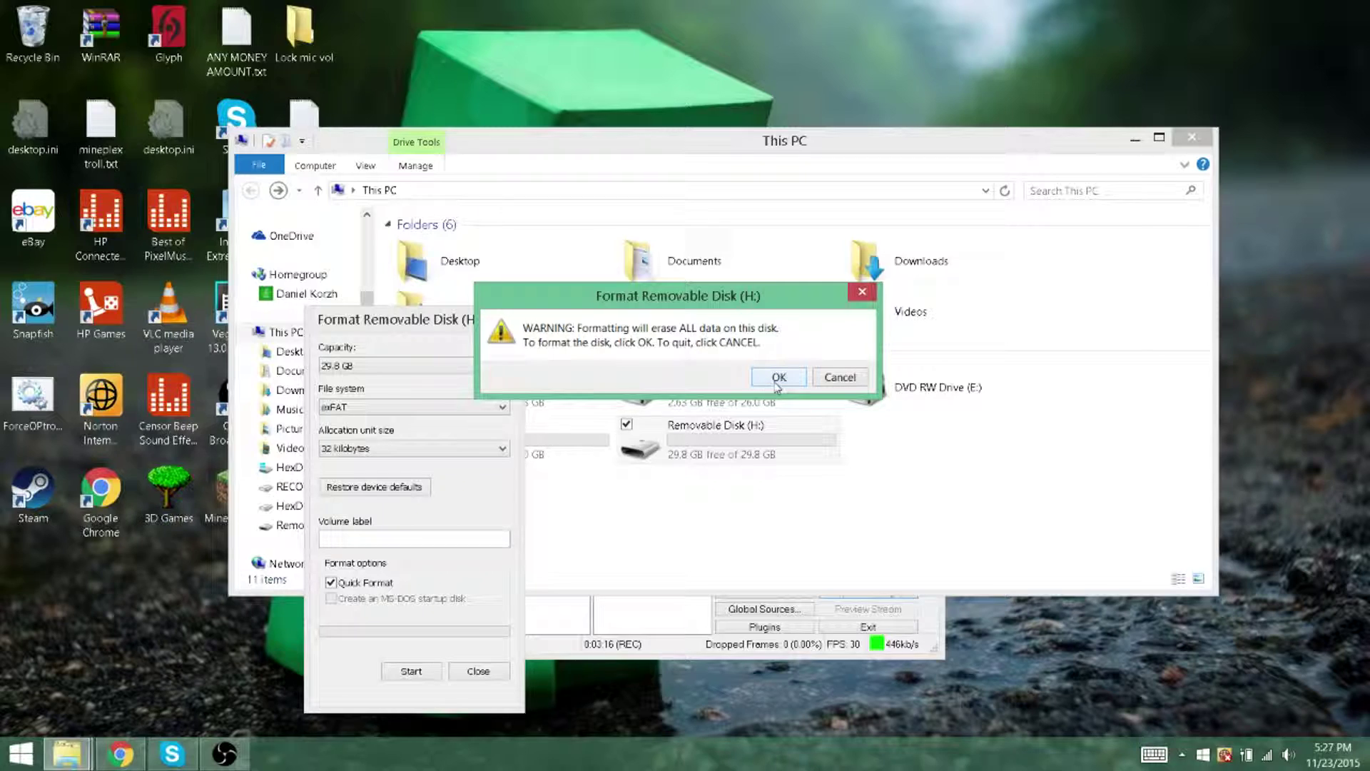
click(778, 380)
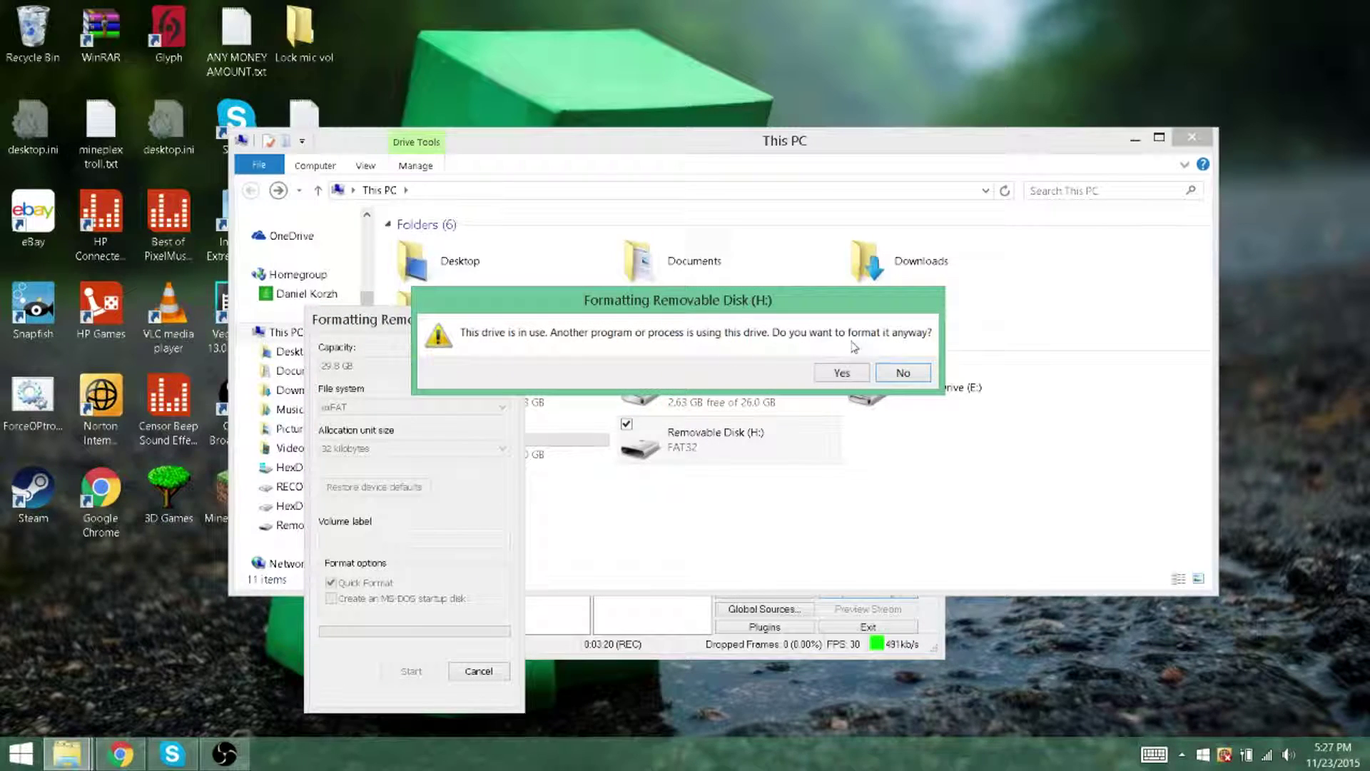
click(825, 372)
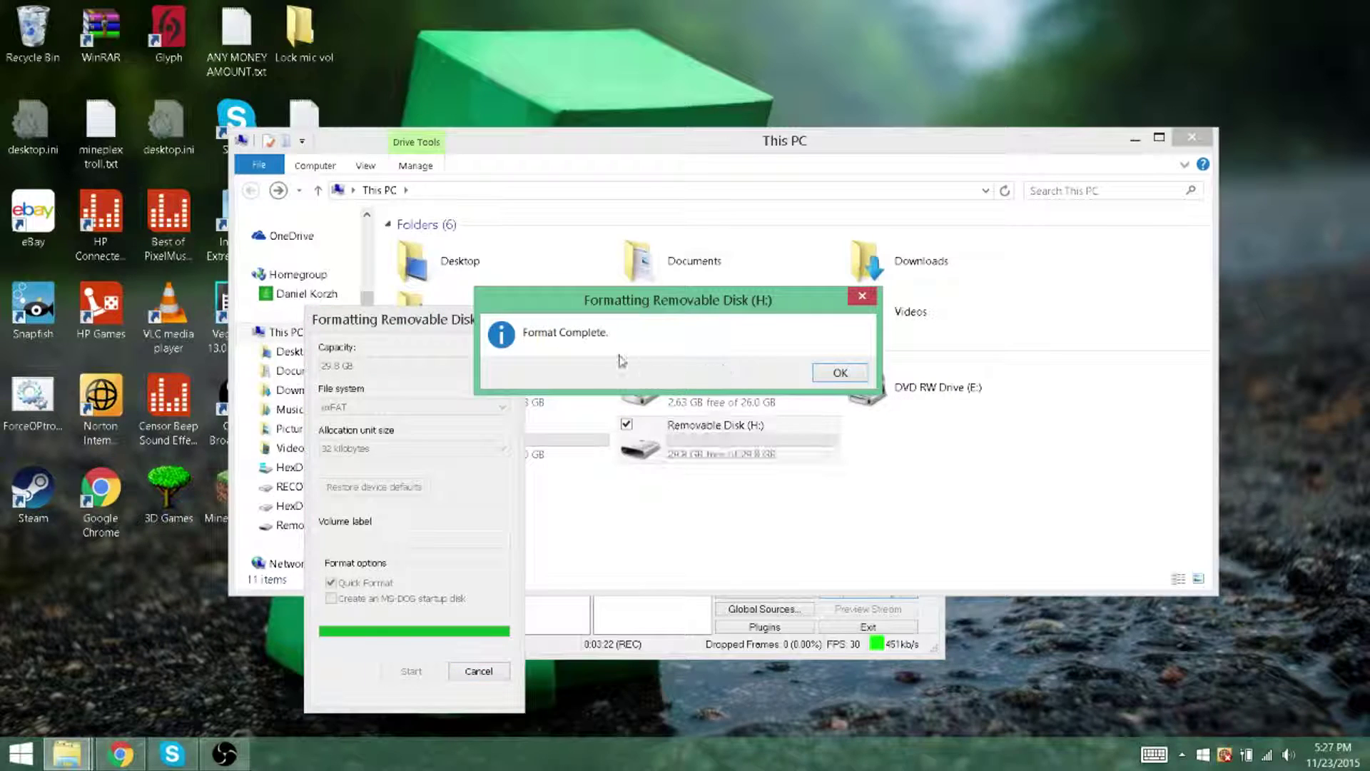
click(838, 372)
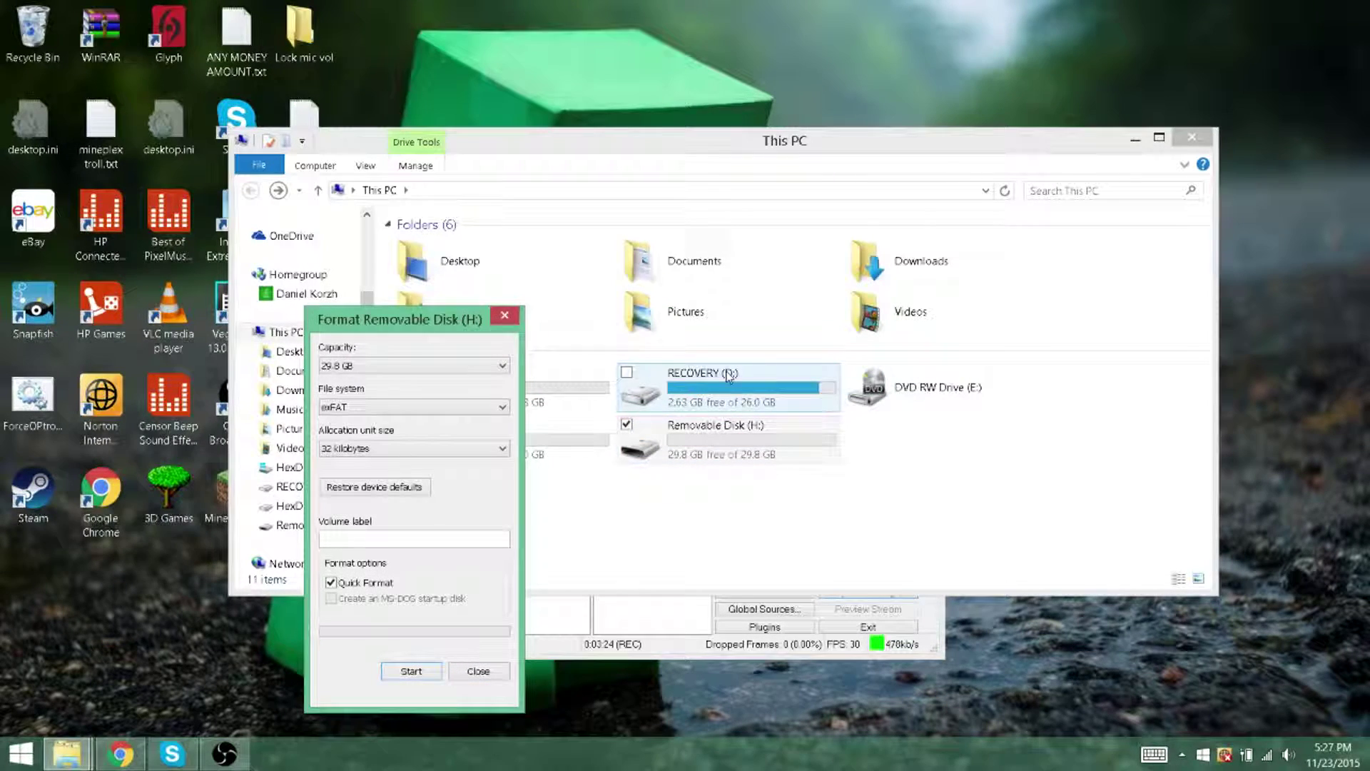
click(515, 319)
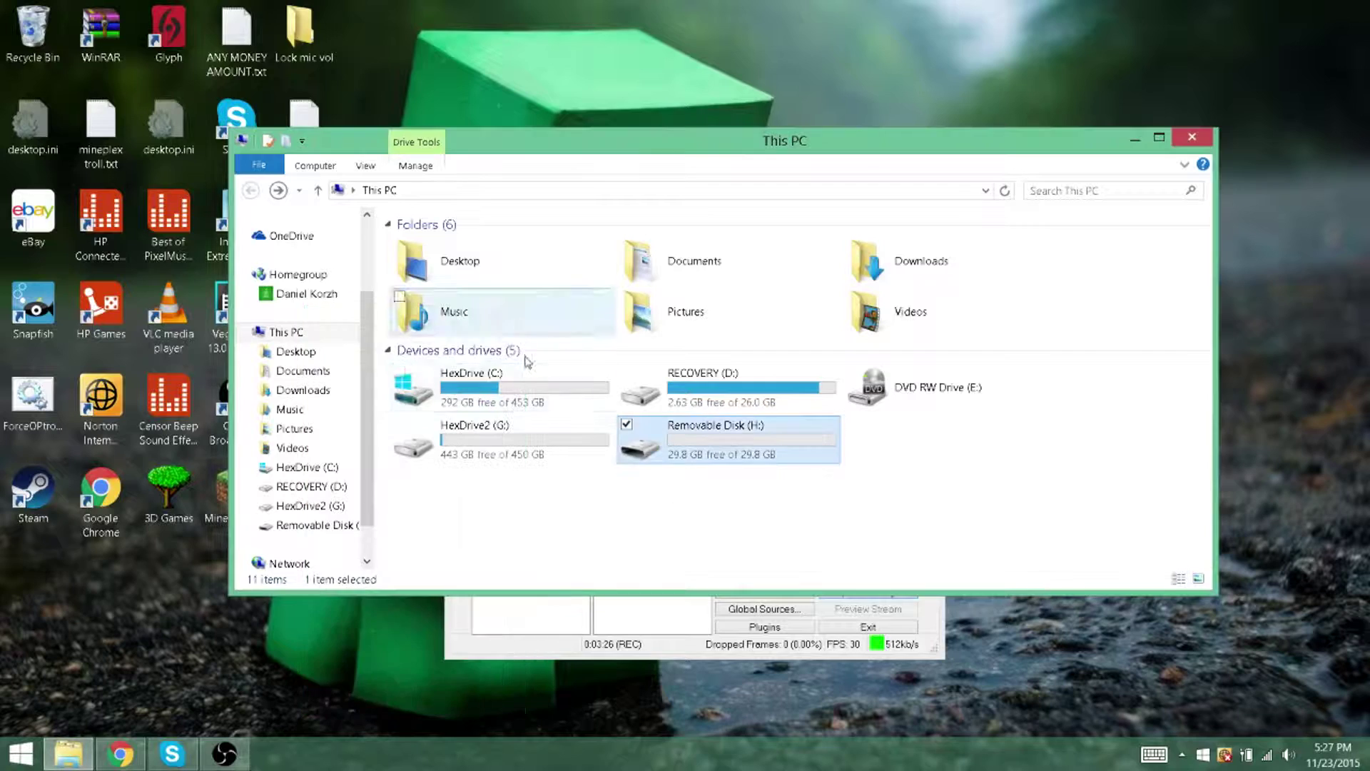
Step: Choose 'Dedicate this device to ReadyBoost' in drive H:'s ReadyBoost properties
right_click(717, 459)
click(788, 508)
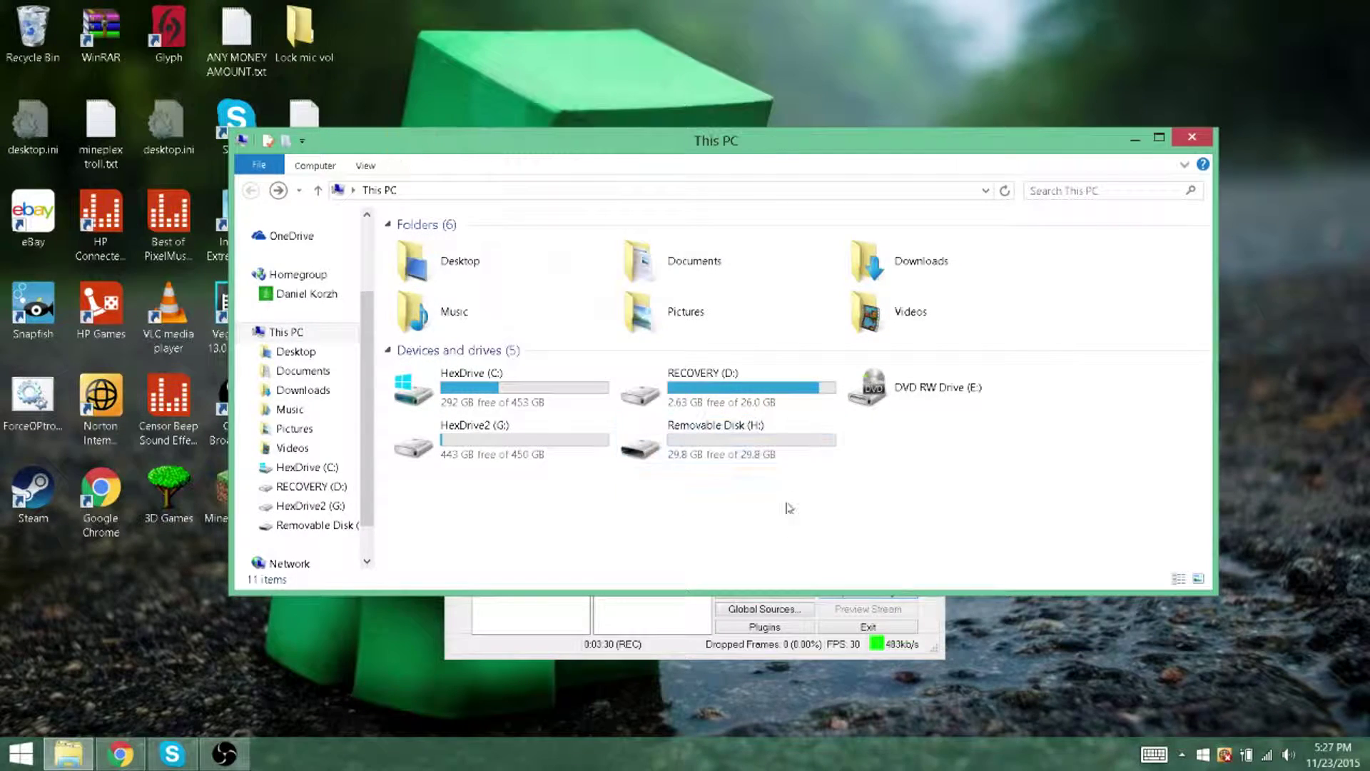
right_click(715, 444)
click(513, 433)
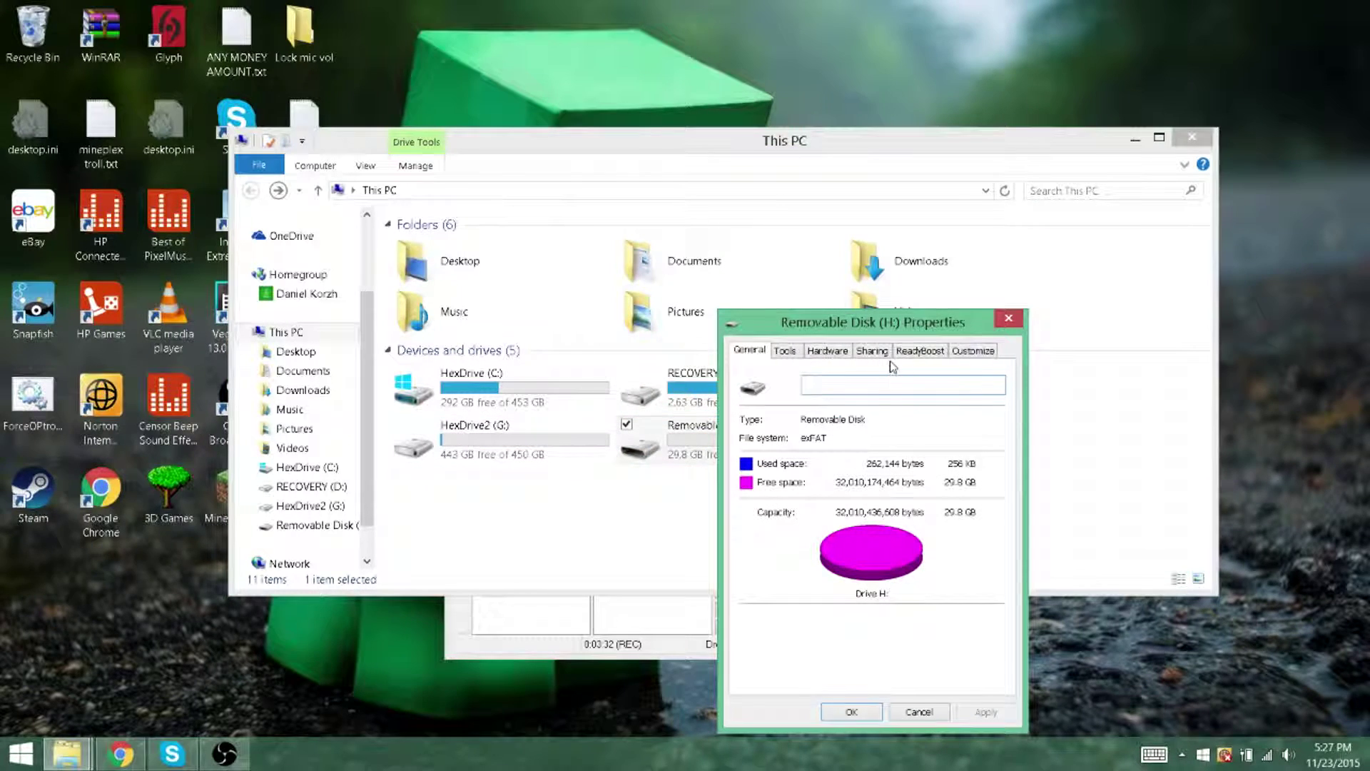
click(913, 353)
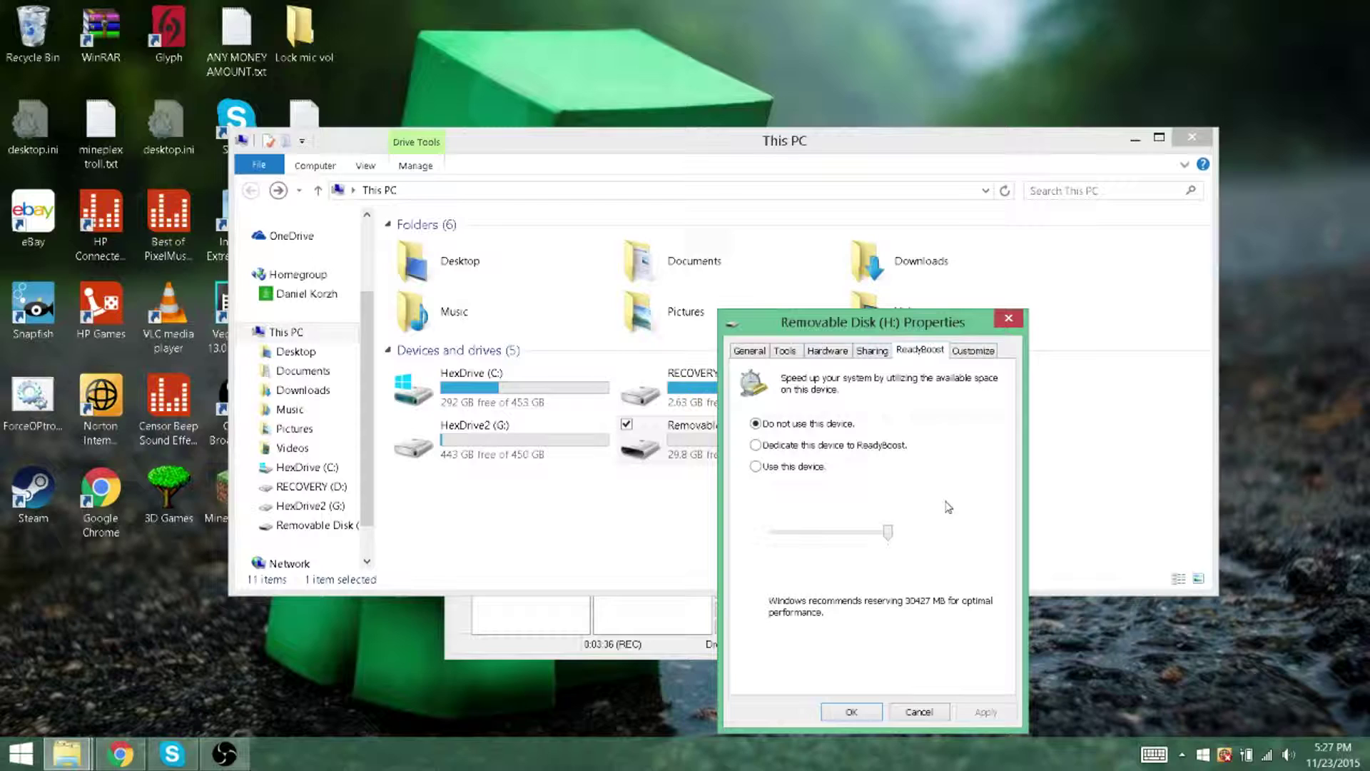
click(763, 447)
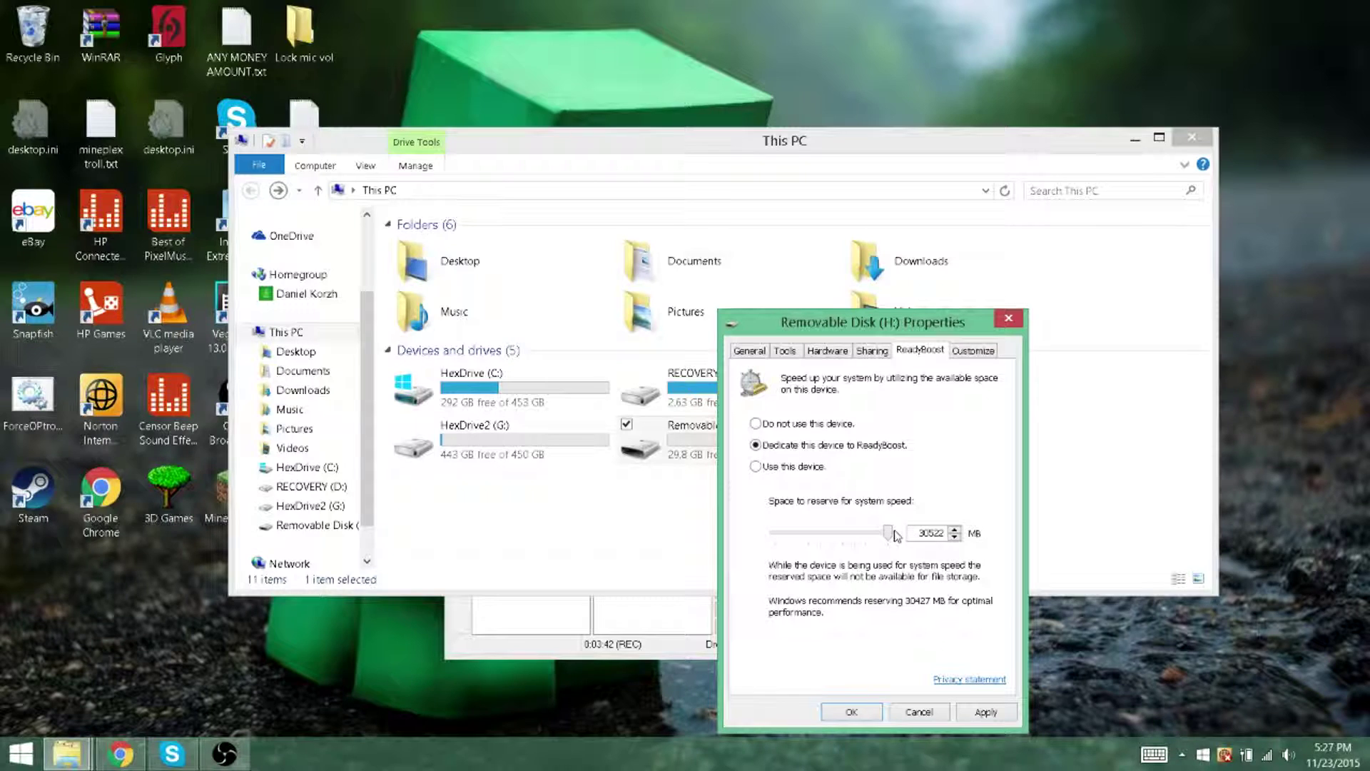
Step: Return the reserve slider to the 30522 MB maximum, then apply and close
drag(893, 534, 867, 533)
drag(865, 536, 888, 533)
click(799, 452)
double_click(925, 533)
click(985, 712)
click(851, 710)
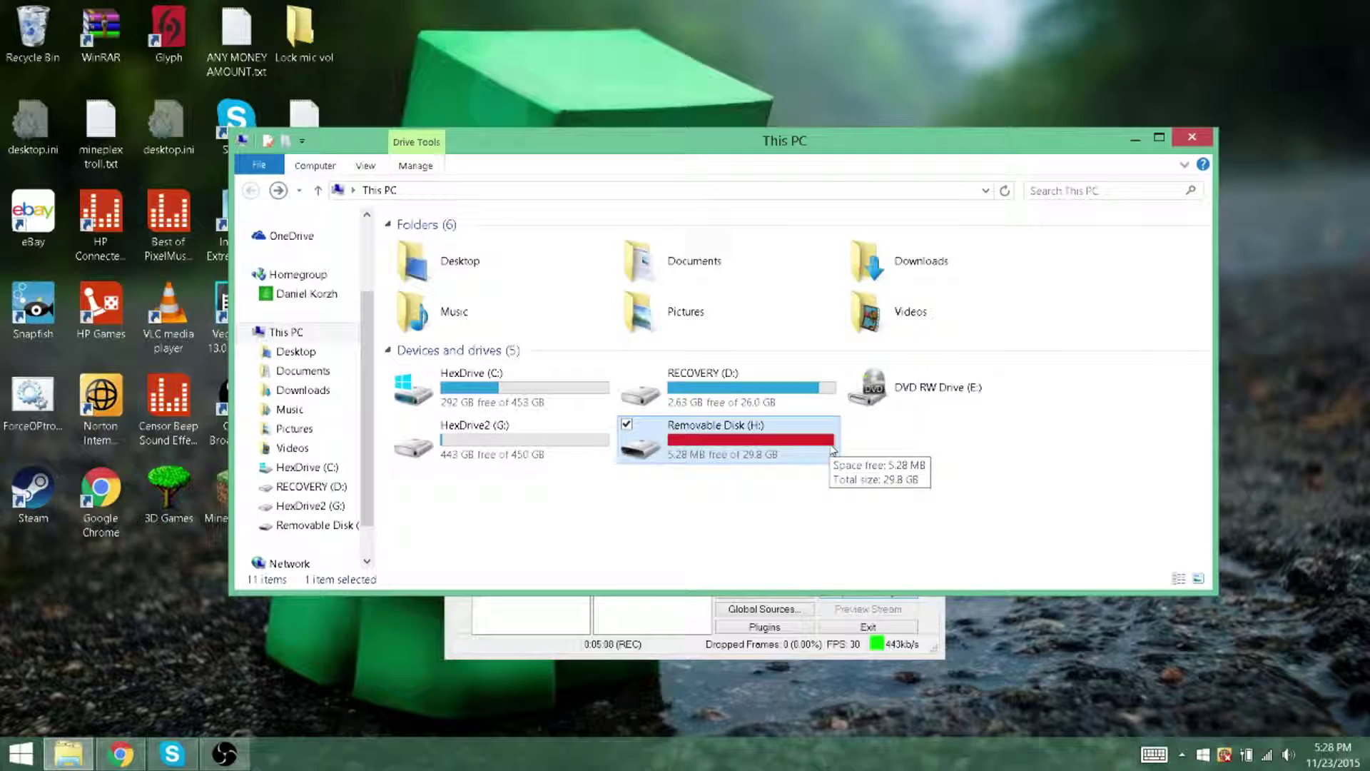
right_click(696, 450)
click(728, 517)
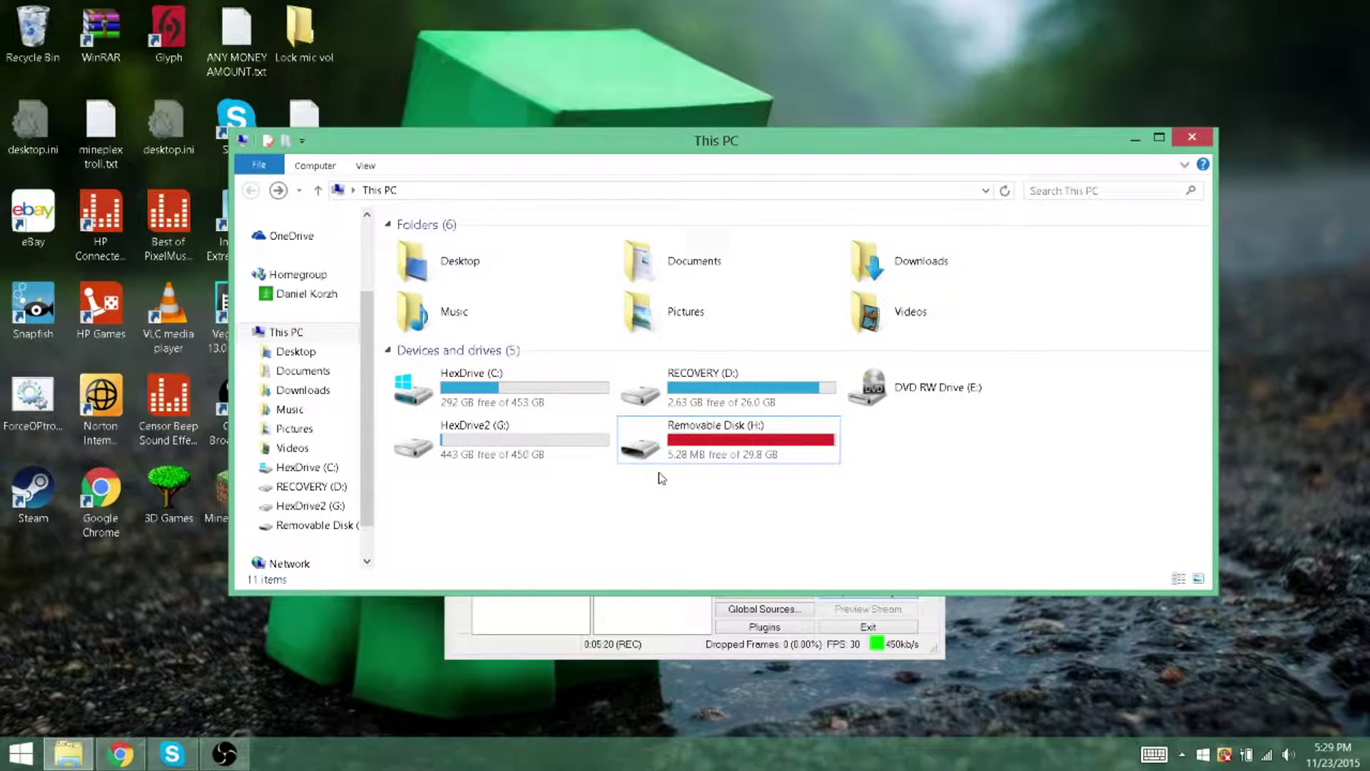
Step: Close This PC and show Task Manager's Performance memory details (8.0 GB DDR3)
click(1182, 145)
right_click(334, 758)
click(412, 707)
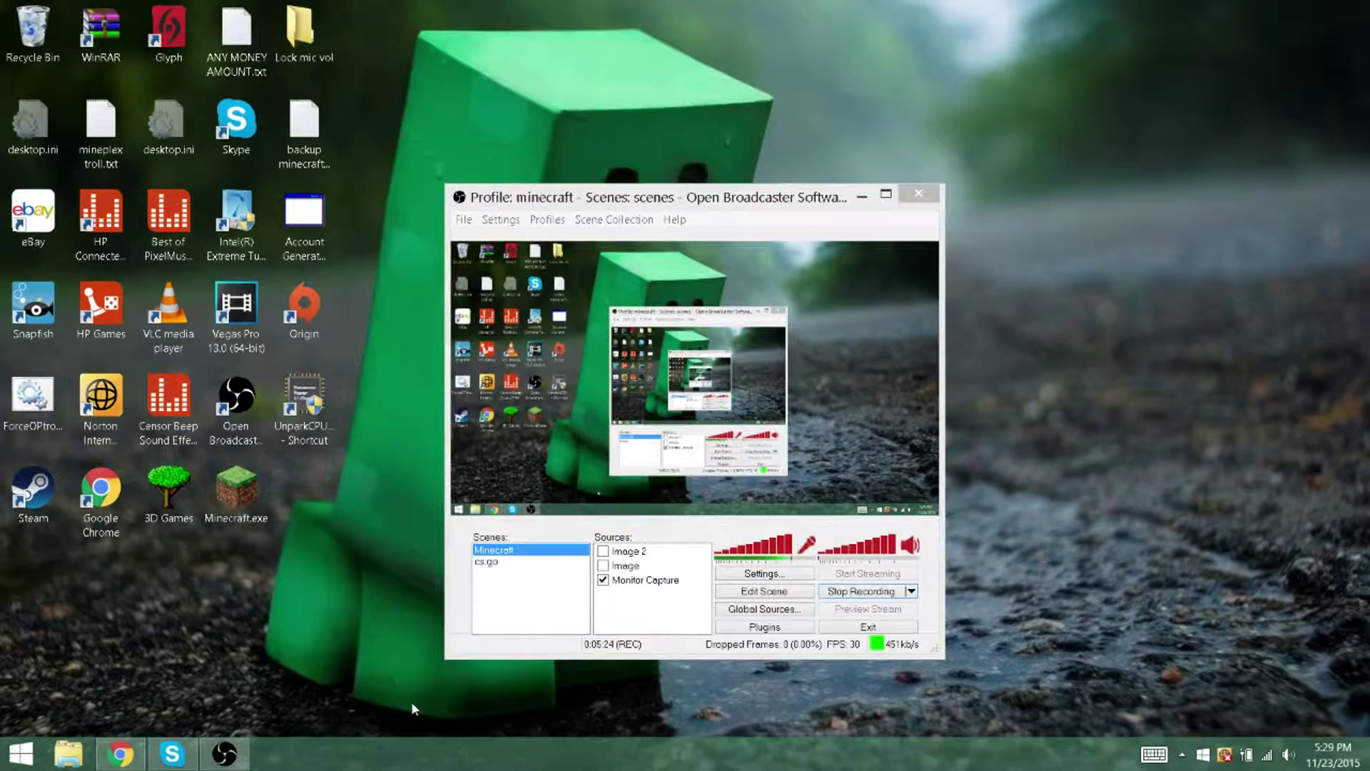
click(458, 133)
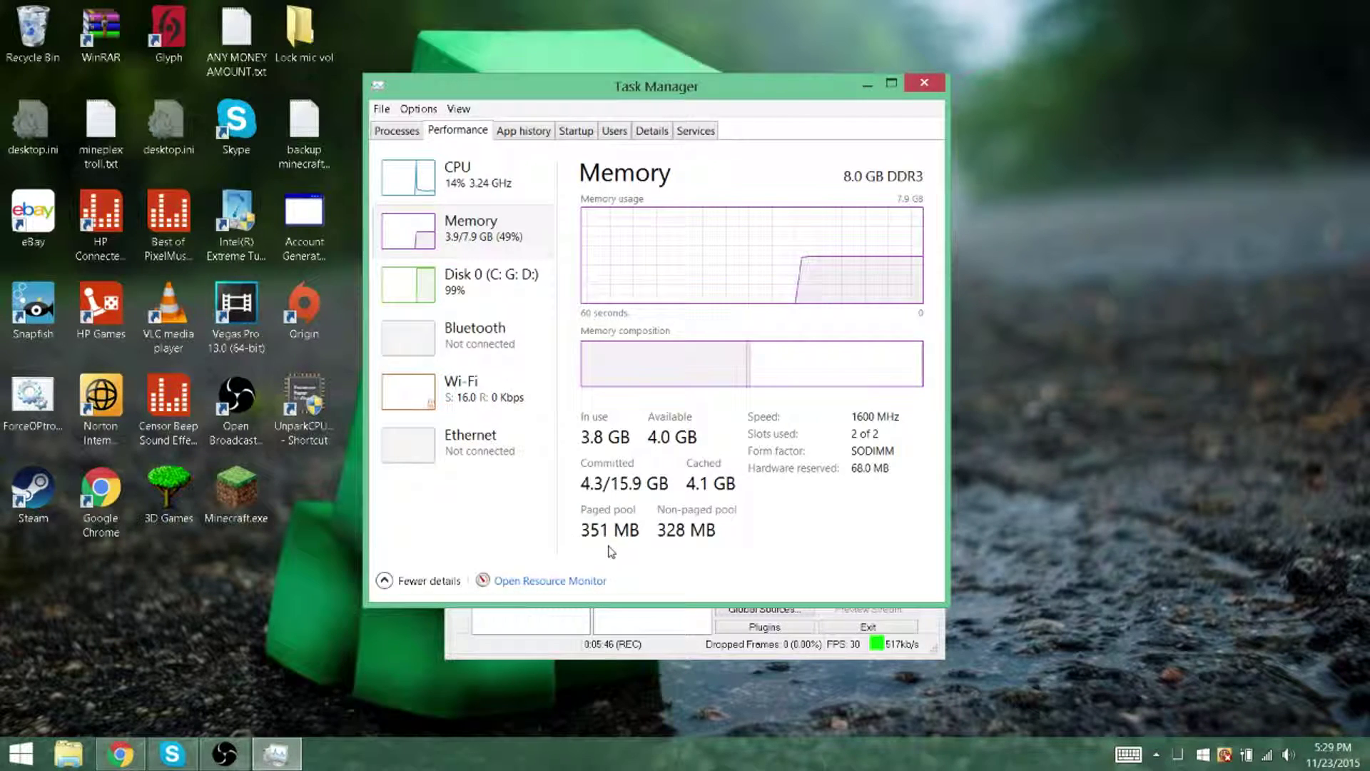
Step: Switch between the recording software and Task Manager, then open the quick system tools menu
click(522, 648)
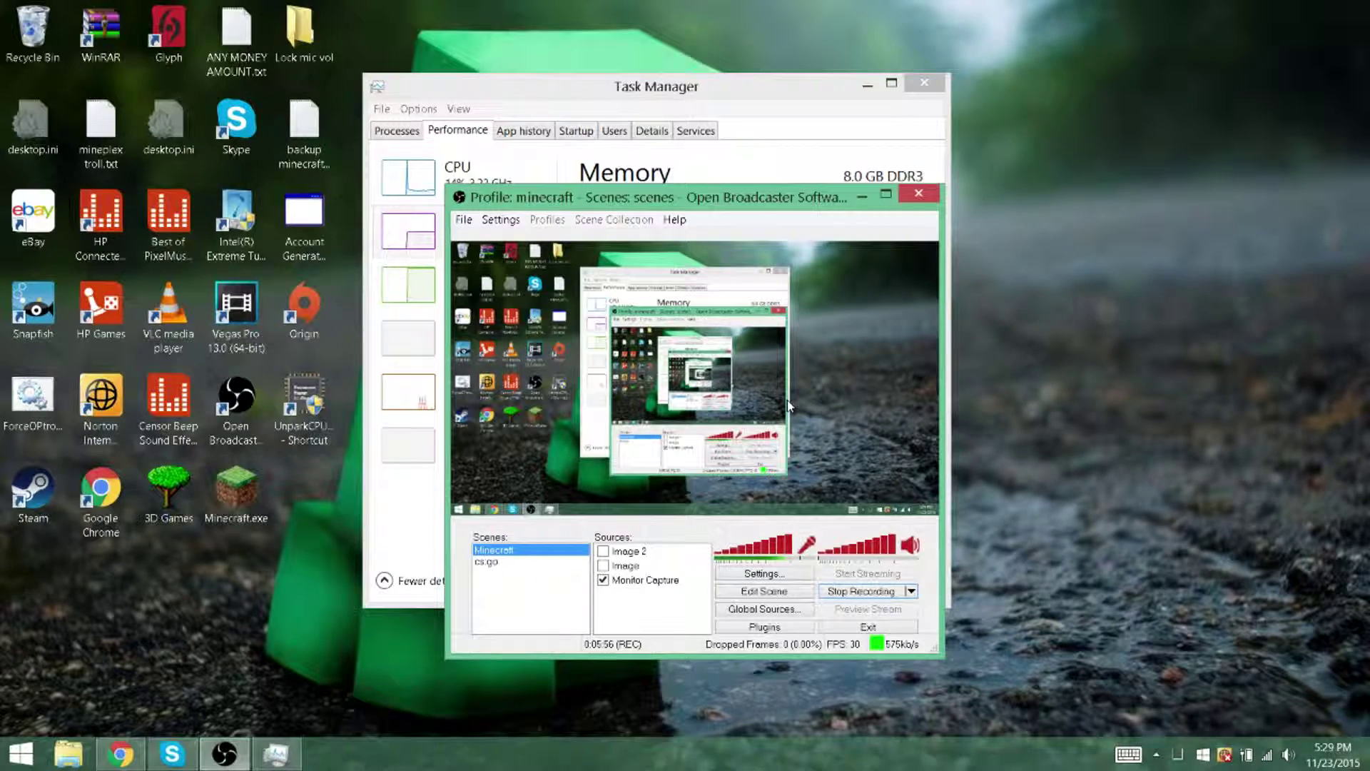
click(677, 114)
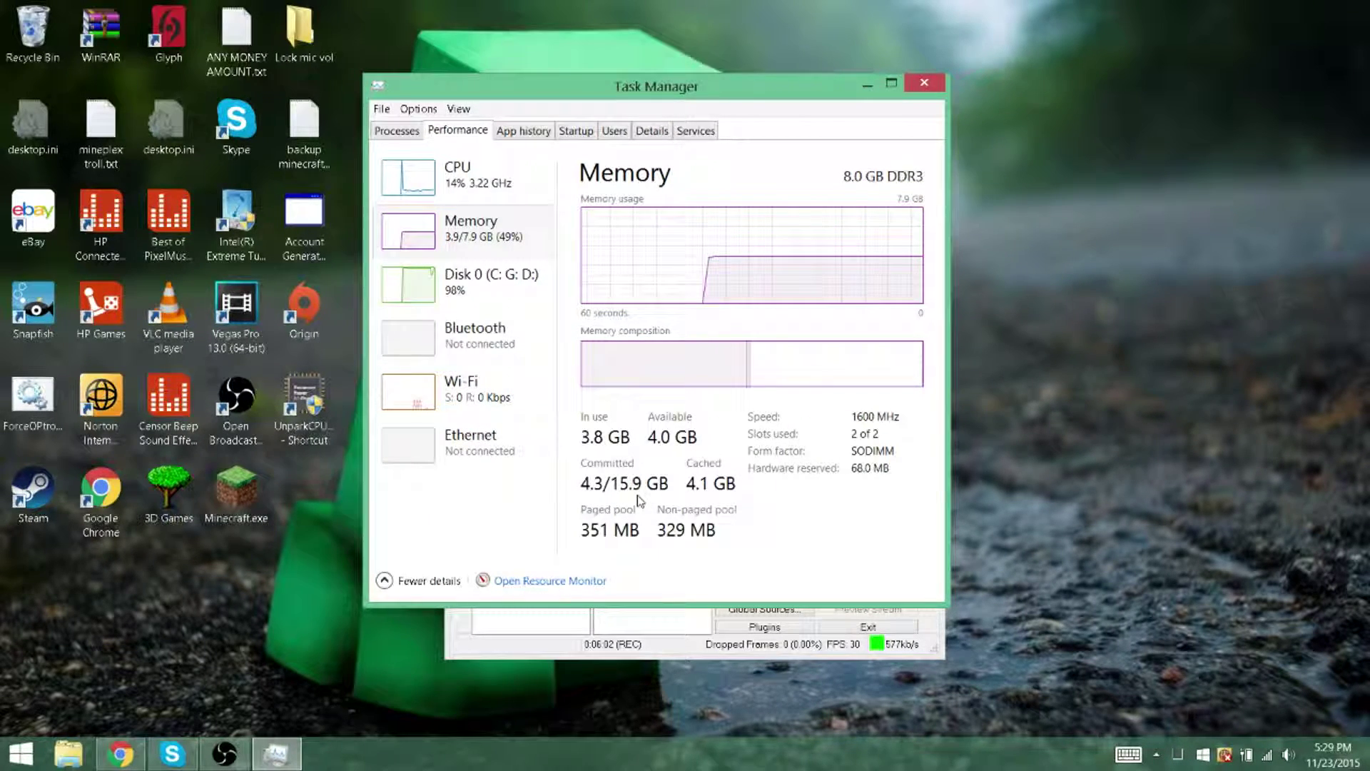
click(656, 627)
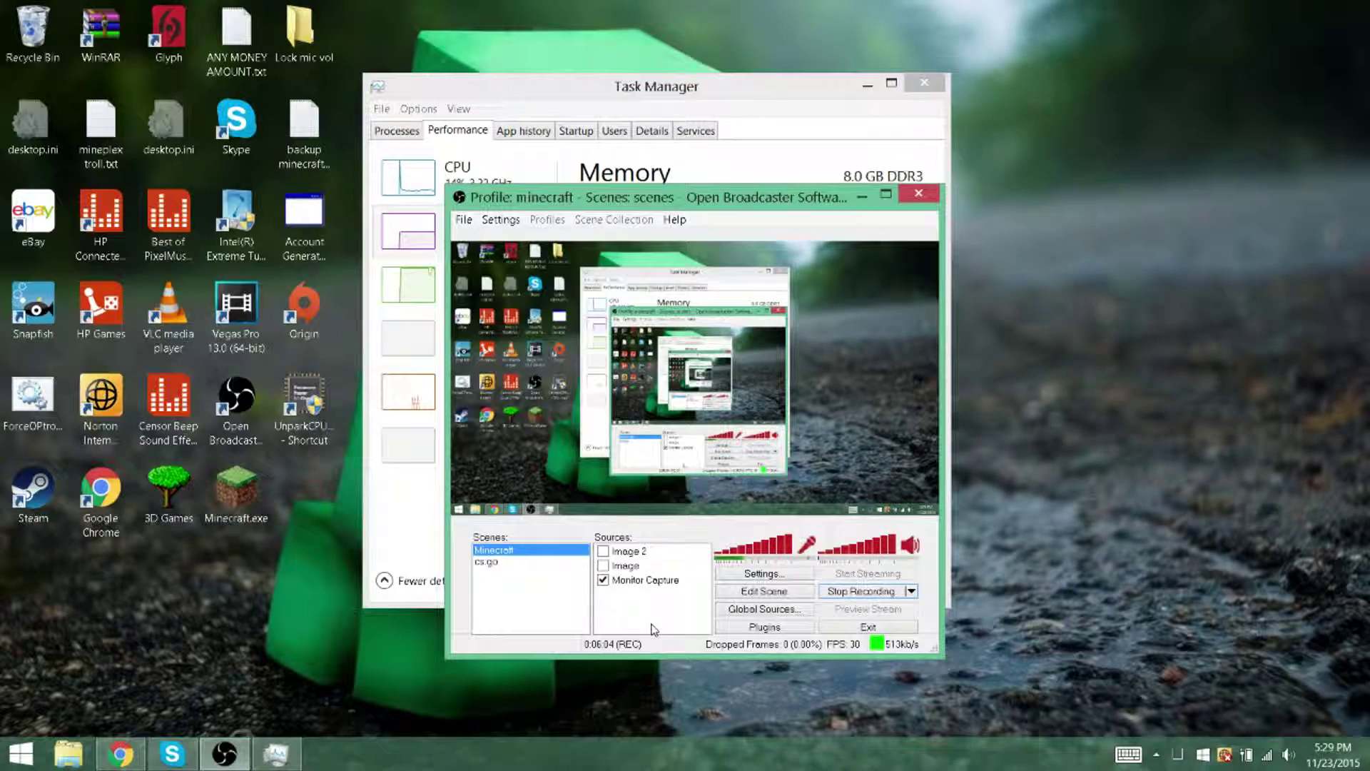
click(756, 131)
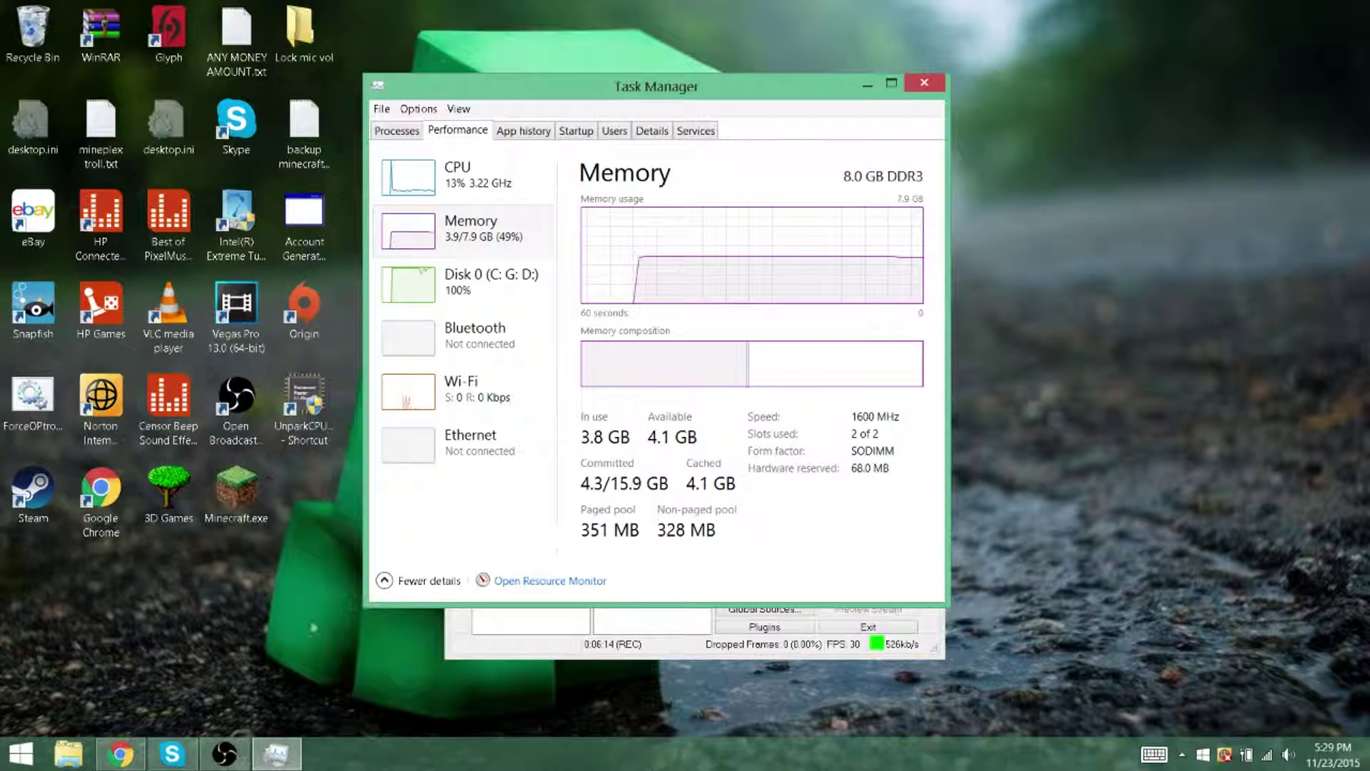
right_click(21, 754)
click(43, 529)
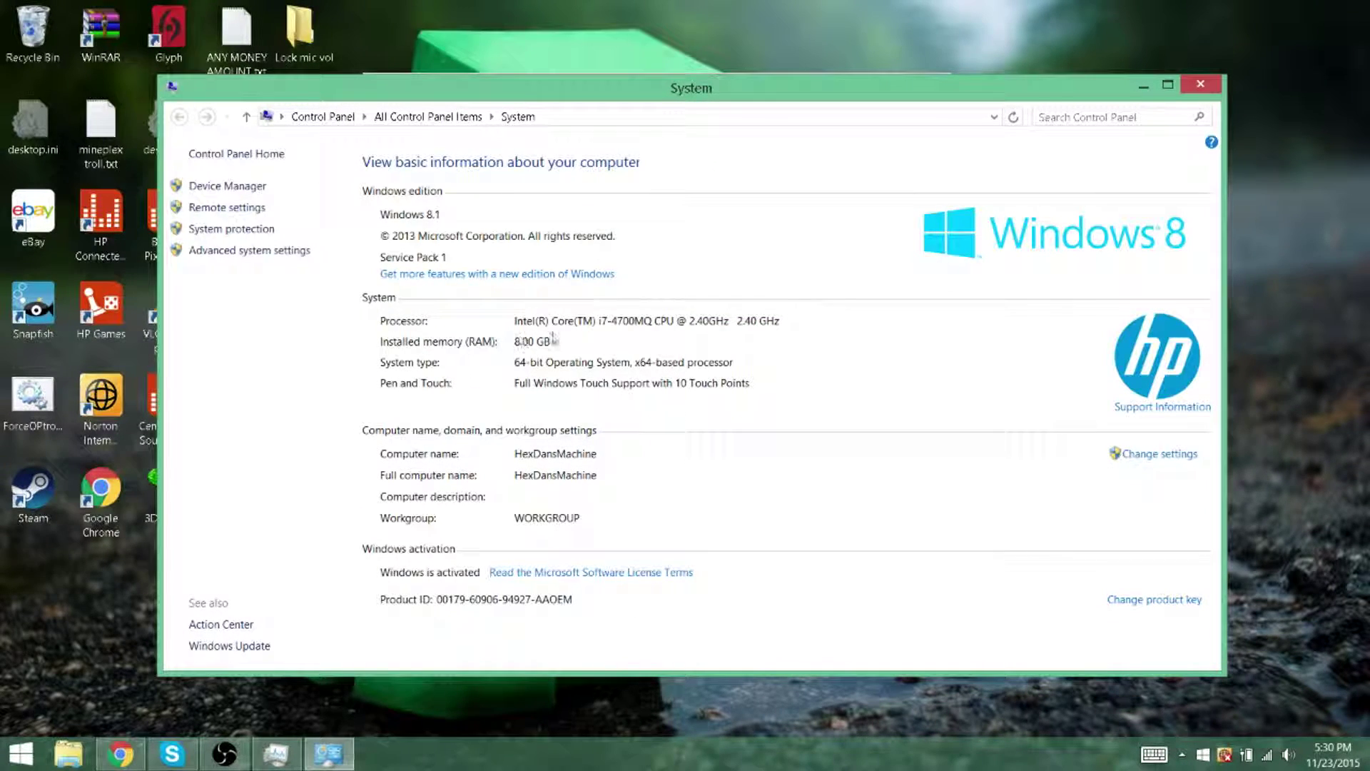
click(1200, 85)
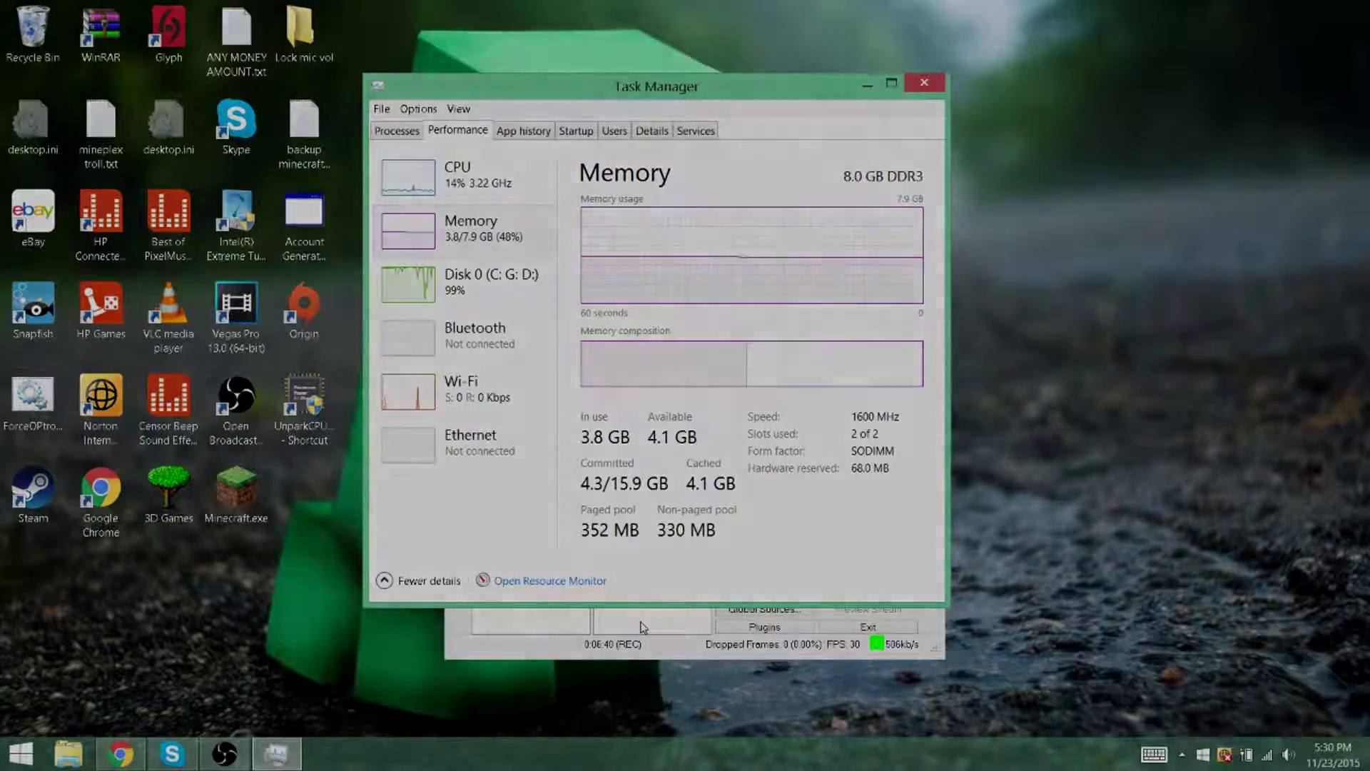
click(642, 626)
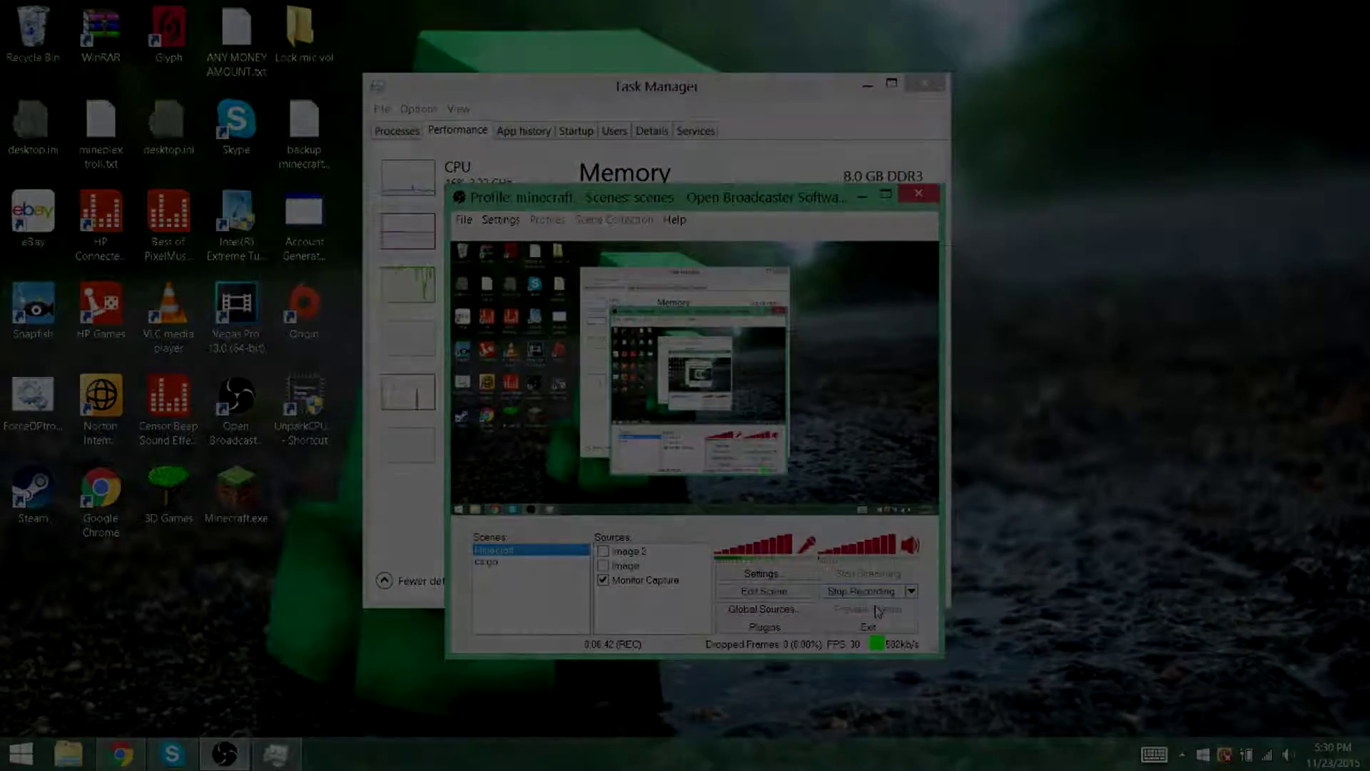